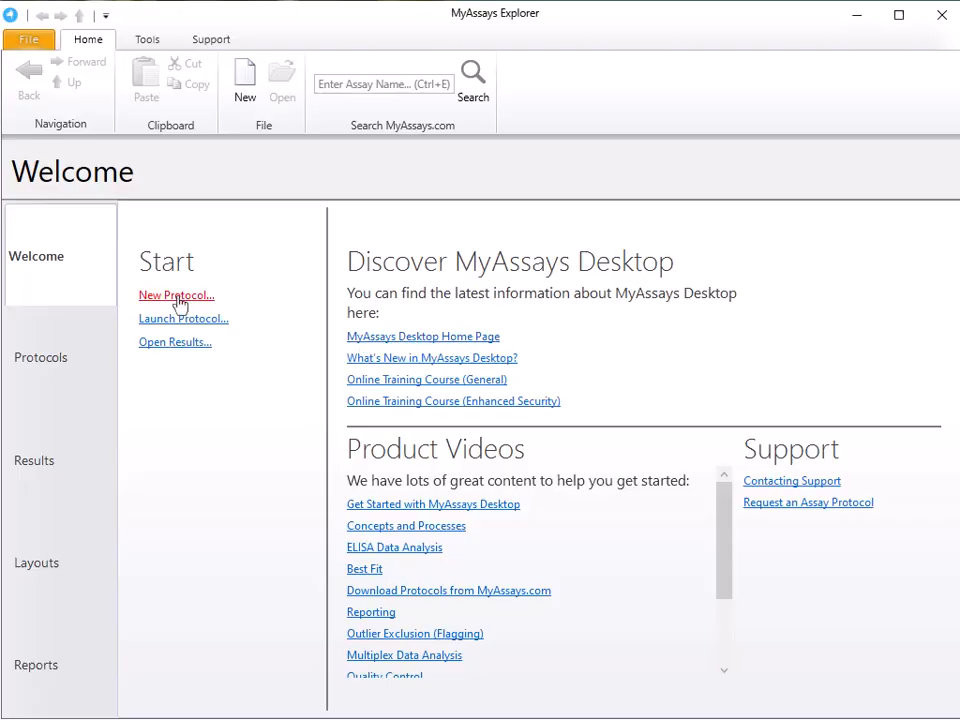
# Start a new protocol with measurement data from the single file TESTDATA for Cuvette.xlsx, keeping automatic import enabled
pyautogui.click(177, 298)
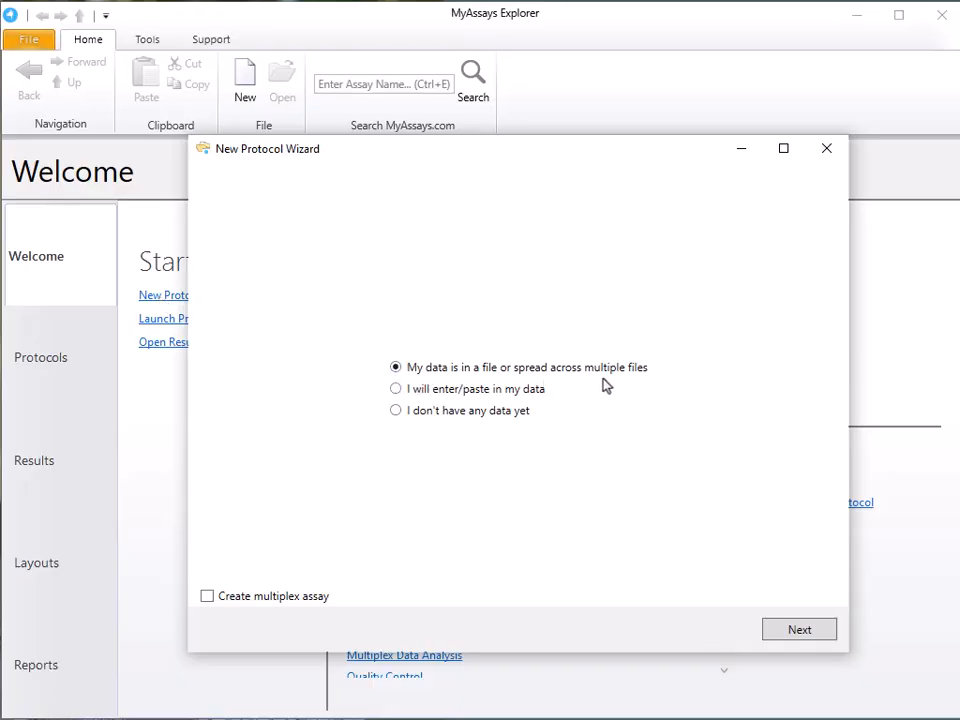
pyautogui.click(800, 629)
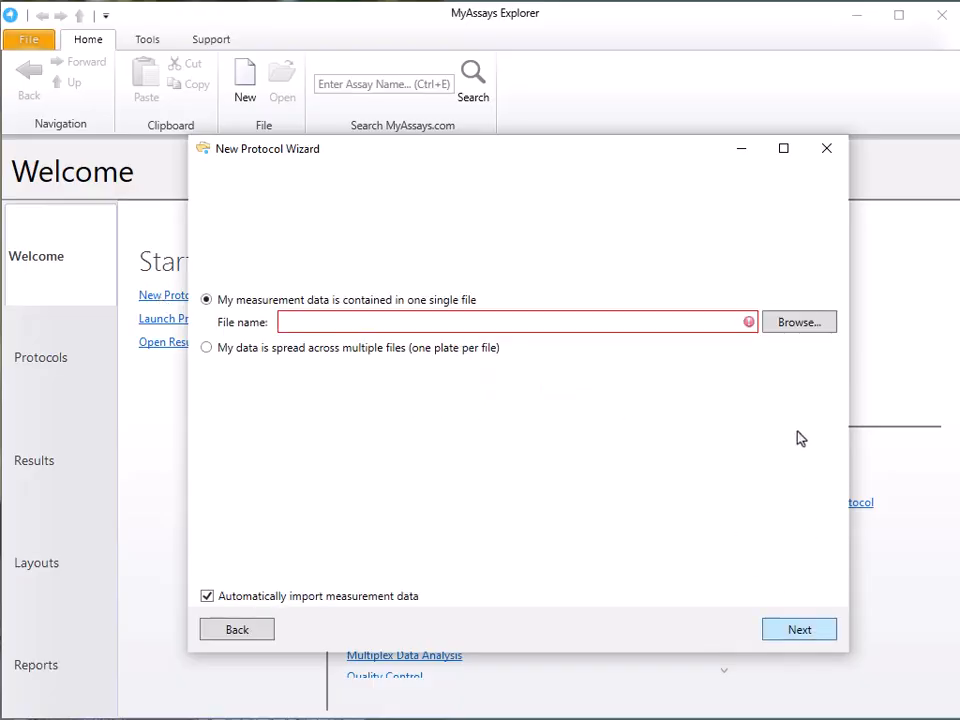
pyautogui.click(795, 325)
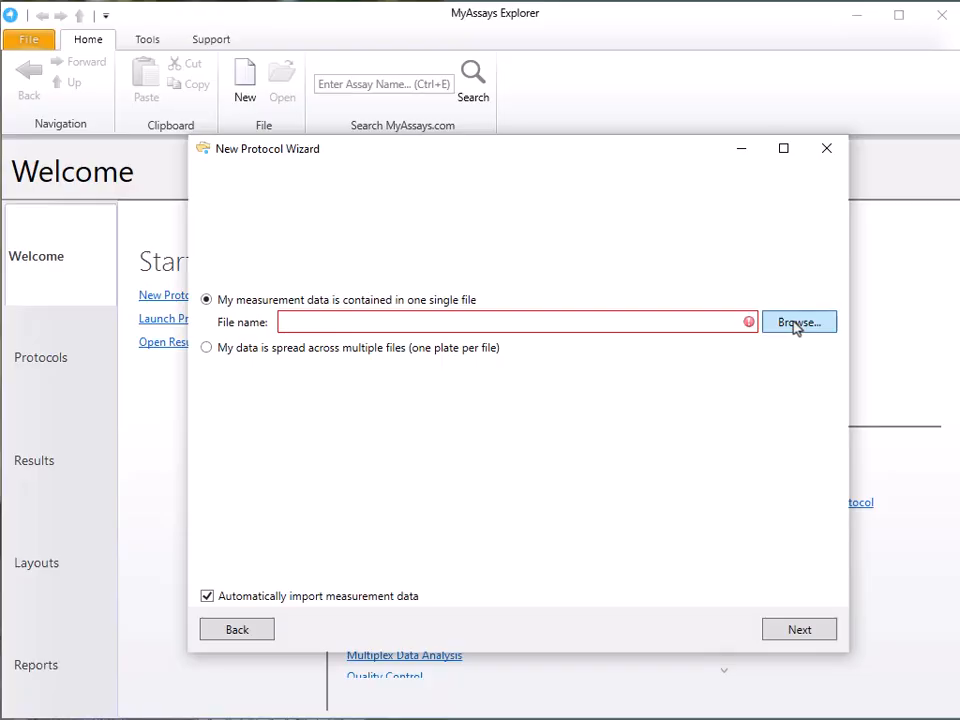
pyautogui.click(625, 337)
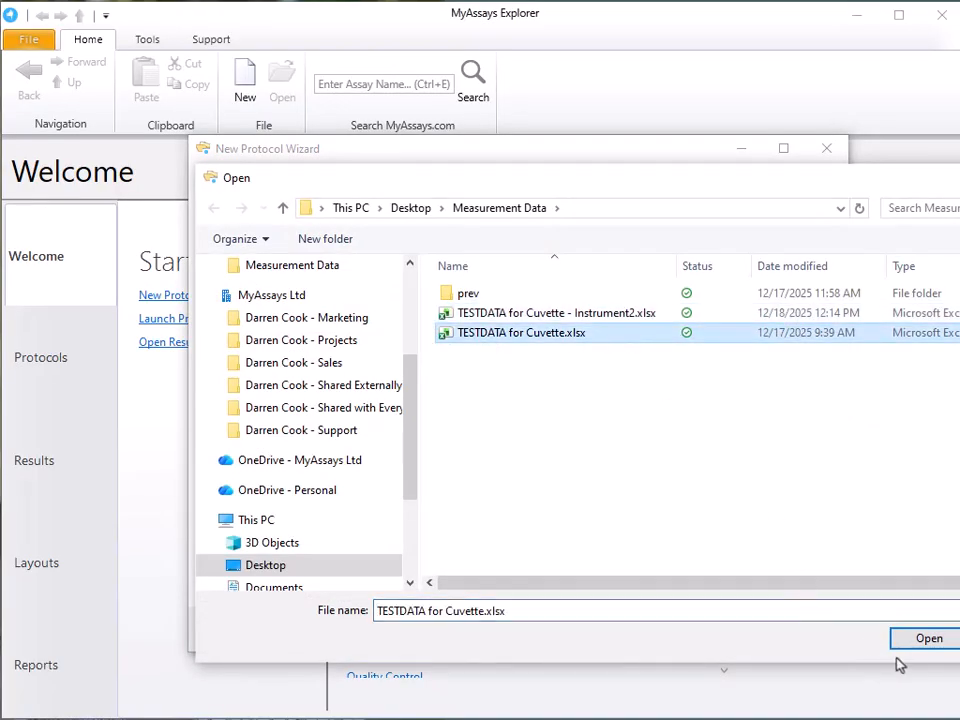
pyautogui.click(928, 638)
pyautogui.click(795, 633)
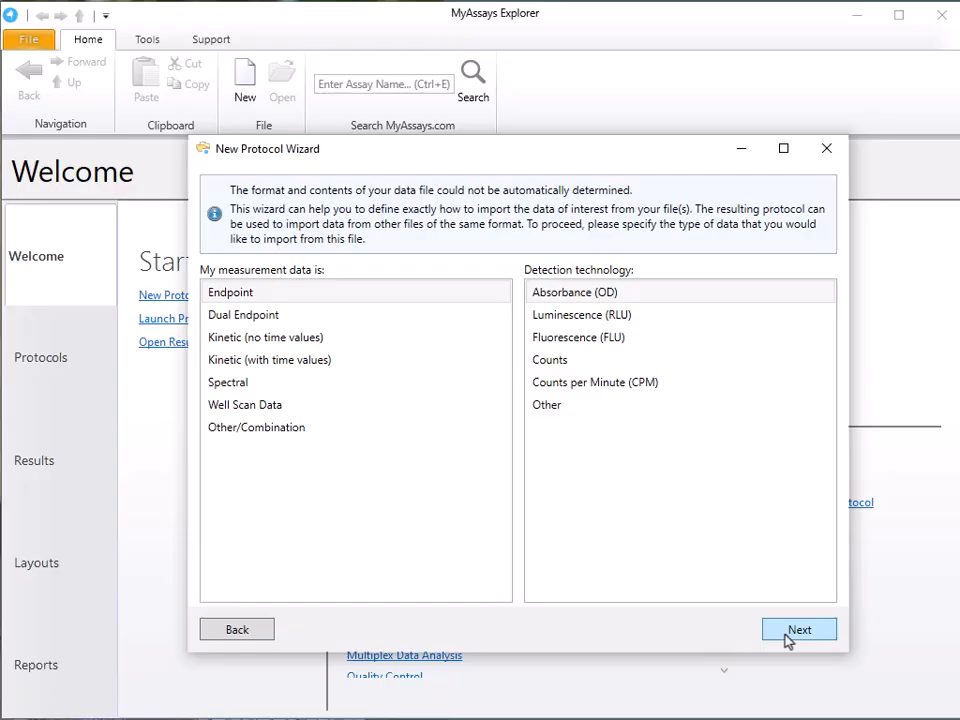
# Use Endpoint data with Absorbance (OD) detection, measured in rack format with 8 samples per rack
pyautogui.click(789, 636)
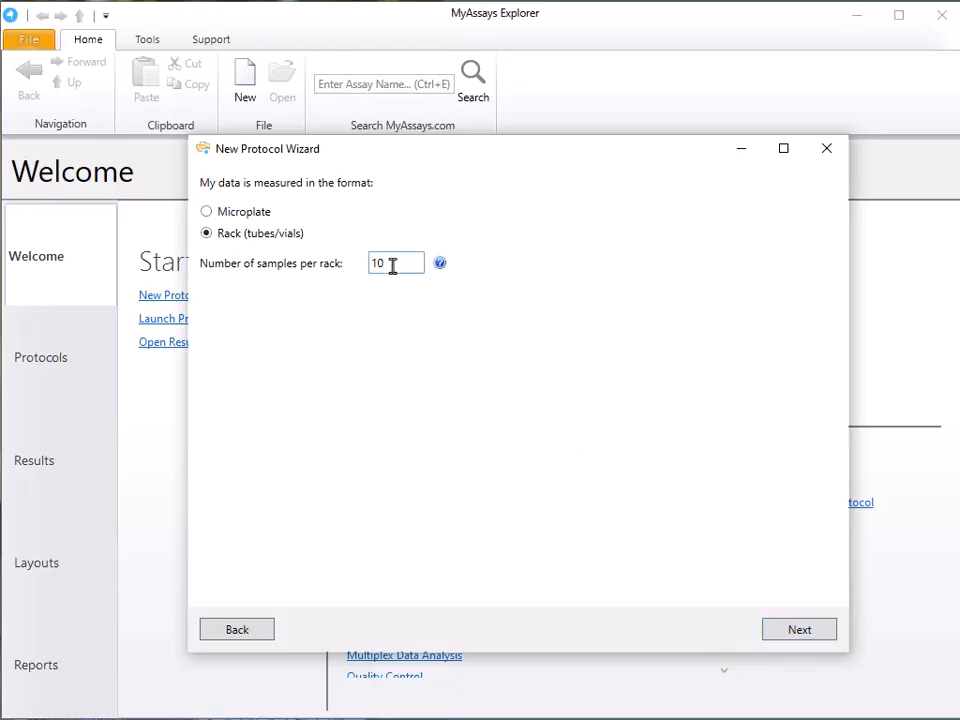
pyautogui.moveTo(392, 265); pyautogui.dragTo(357, 272)
pyautogui.write('8')
pyautogui.click(818, 637)
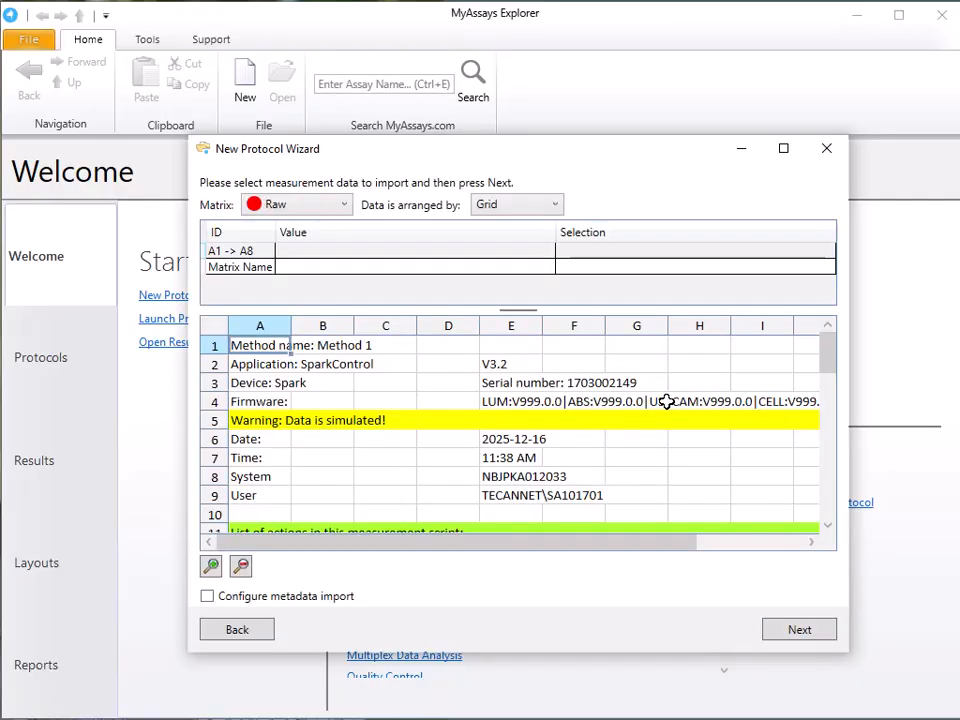
# Assign the Difference values in B41:I42 to the Raw matrix in a grid arrangement and take the matrix name from A39
pyautogui.scroll(-2, 667, 401)
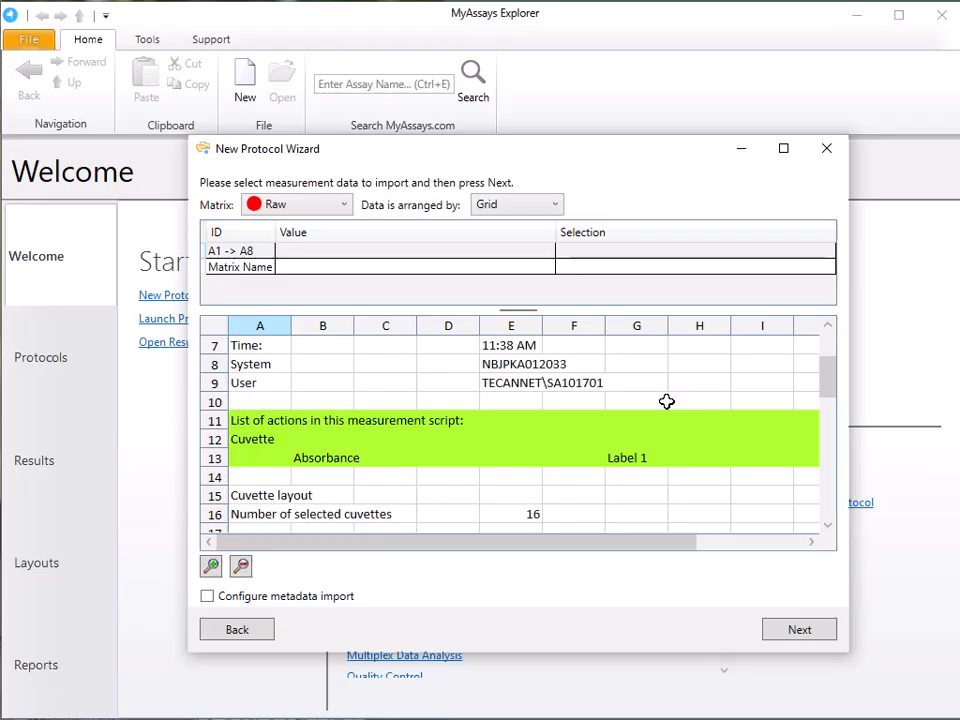
pyautogui.scroll(-3, 667, 401)
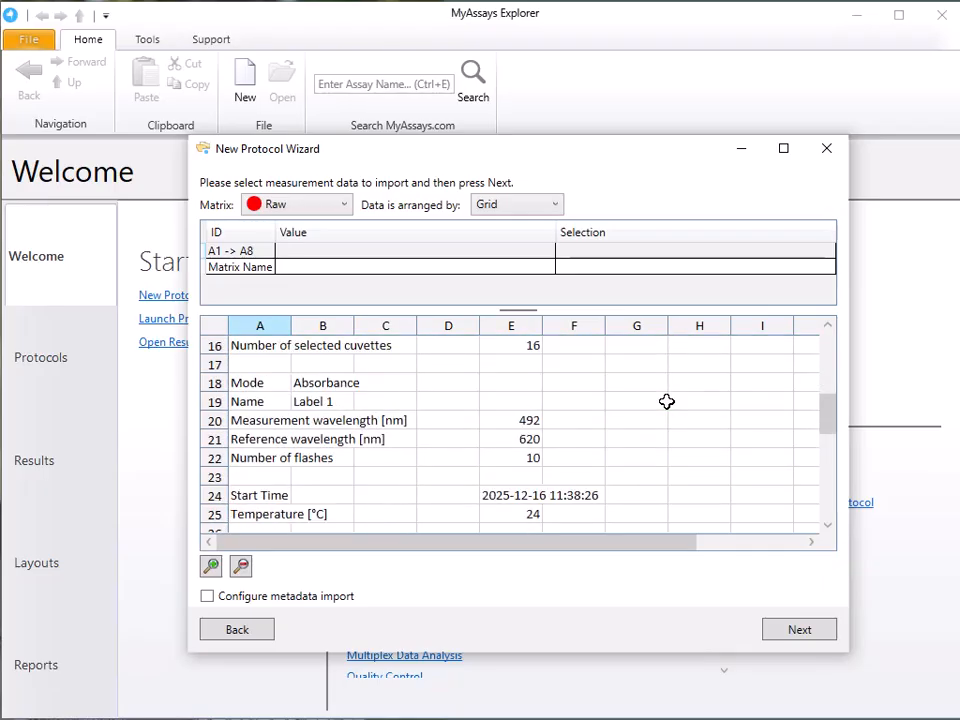
pyautogui.scroll(-5, 667, 401)
pyautogui.scroll(-1, 666, 401)
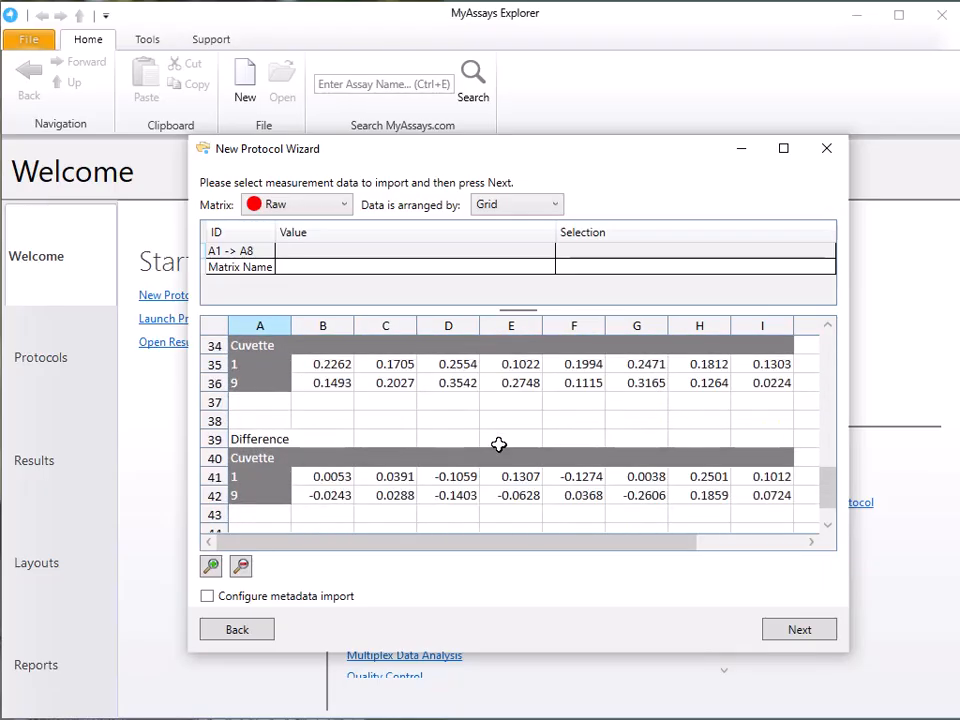
pyautogui.moveTo(317, 474); pyautogui.dragTo(795, 495)
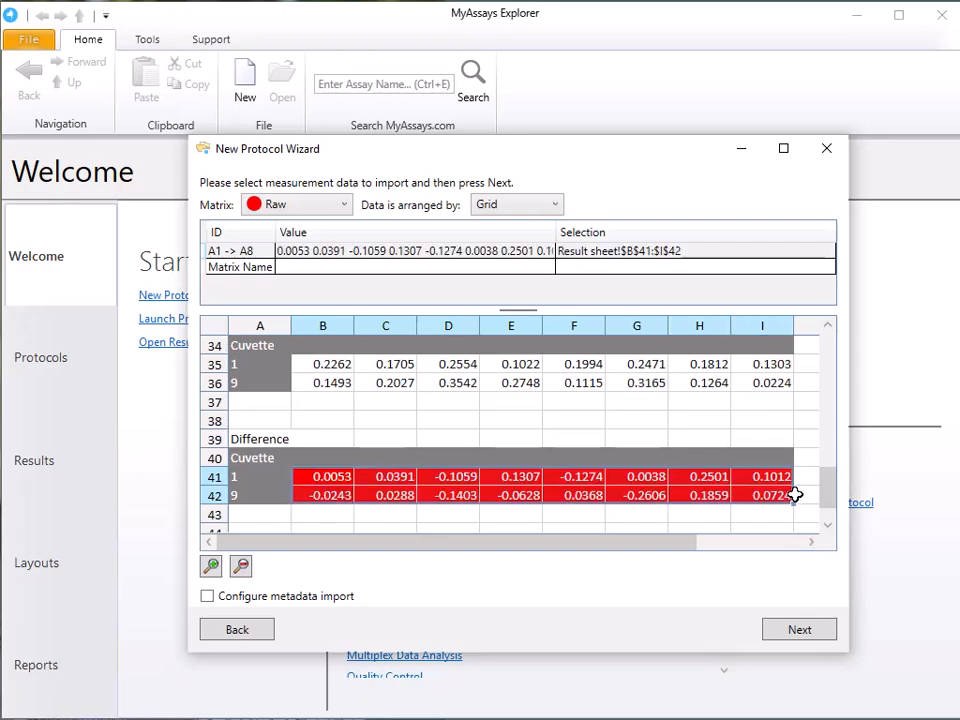
pyautogui.click(371, 272)
pyautogui.click(280, 439)
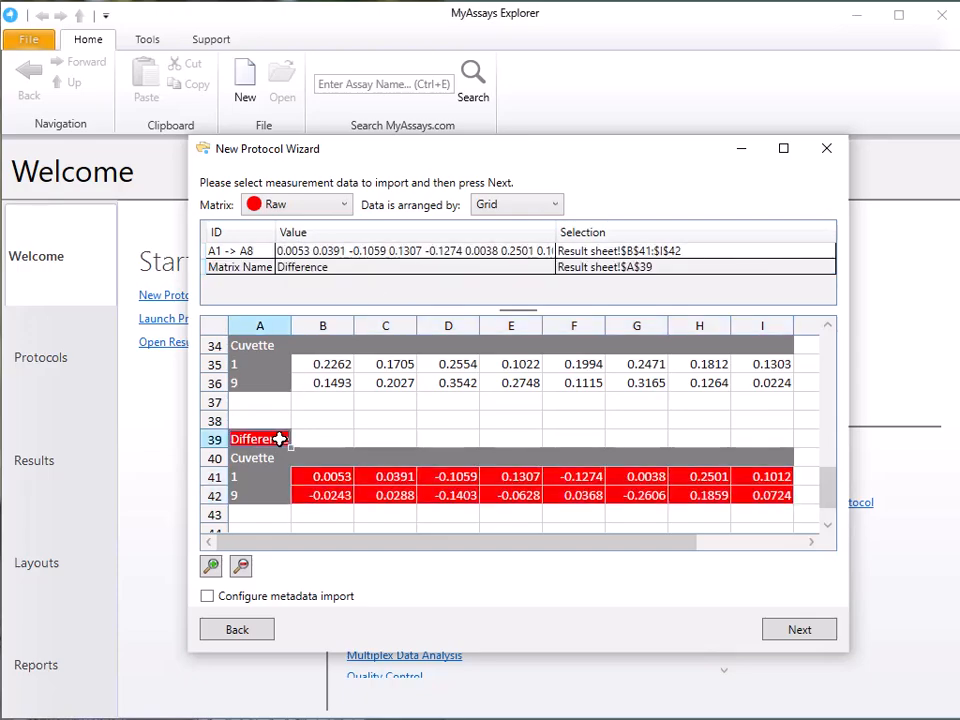
# Enable metadata import and add the Device: Spark entry from cell E3 and the User entry from cell E9
pyautogui.click(298, 604)
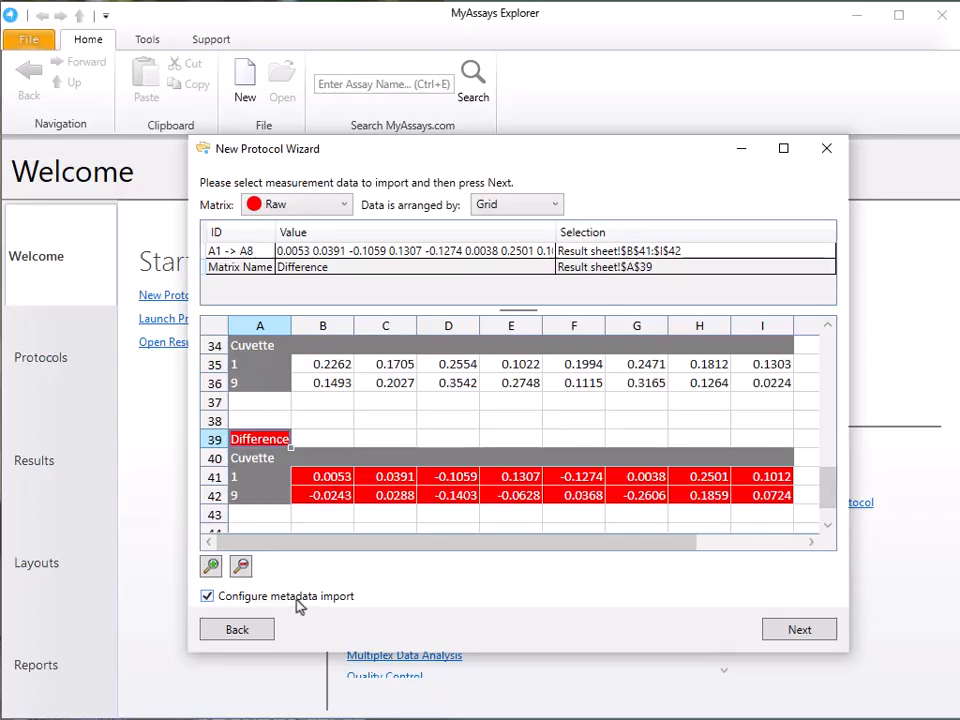
pyautogui.click(799, 630)
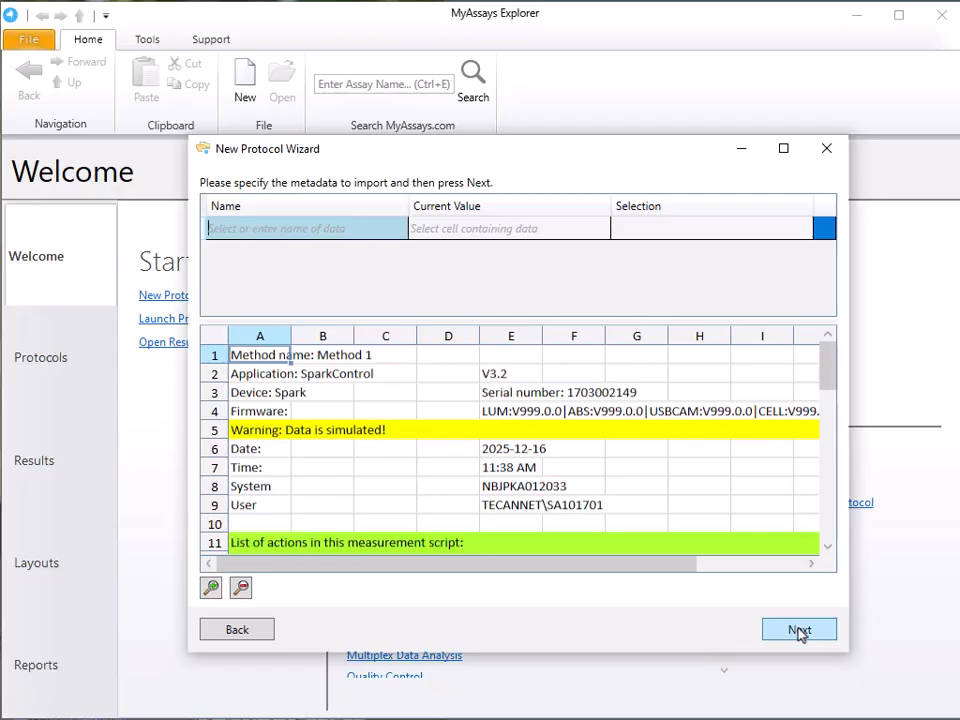
pyautogui.click(255, 393)
pyautogui.click(497, 395)
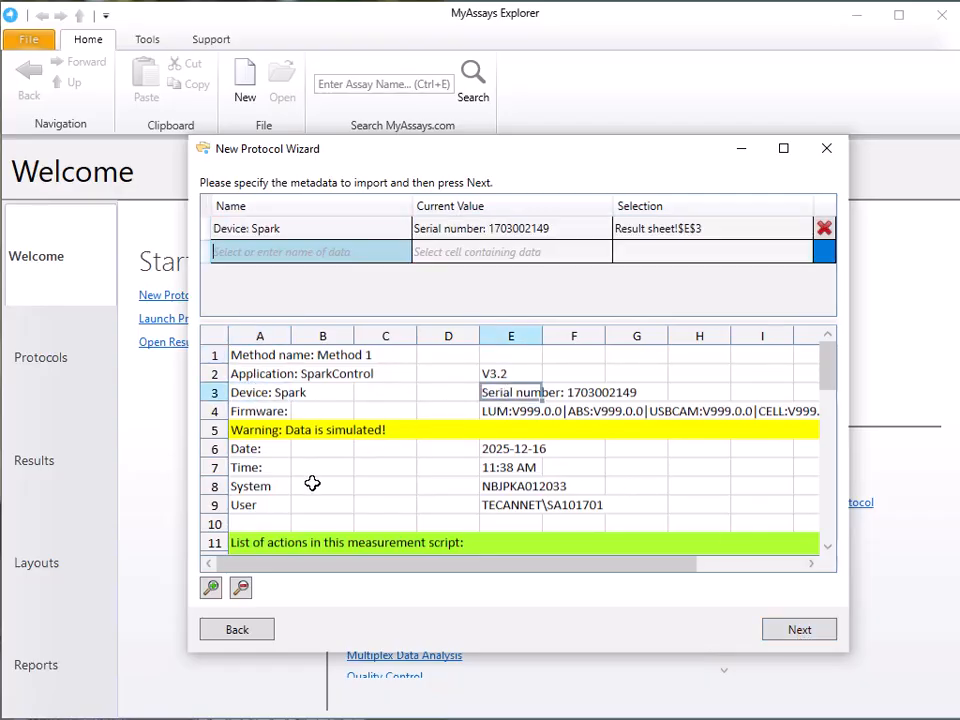
pyautogui.click(252, 506)
pyautogui.click(505, 506)
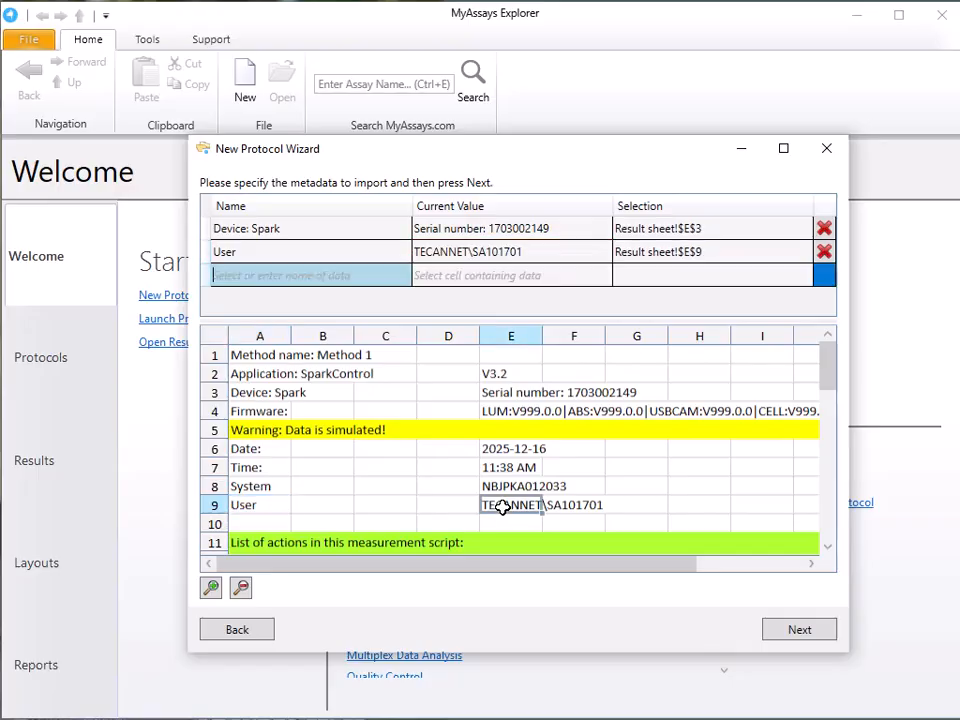
# Add metadata entries for Mode from B18, Measurement wavelength [nm] from E20 and Reference wavelength [nm] from E21
pyautogui.scroll(-2, 502, 508)
pyautogui.scroll(-2, 502, 508)
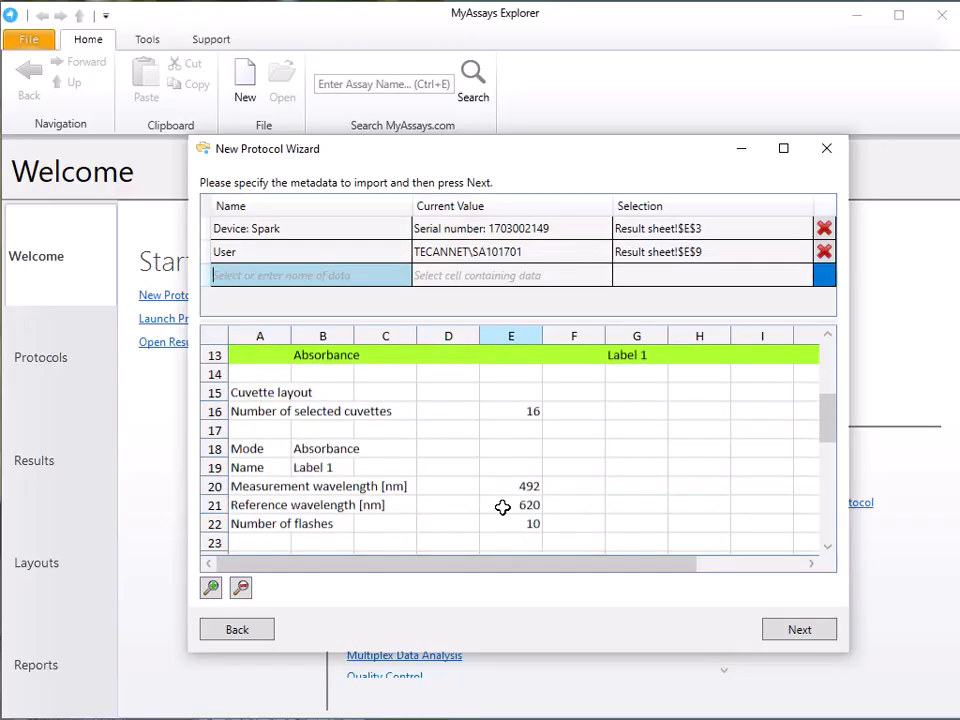
pyautogui.click(262, 446)
pyautogui.click(318, 447)
pyautogui.click(268, 488)
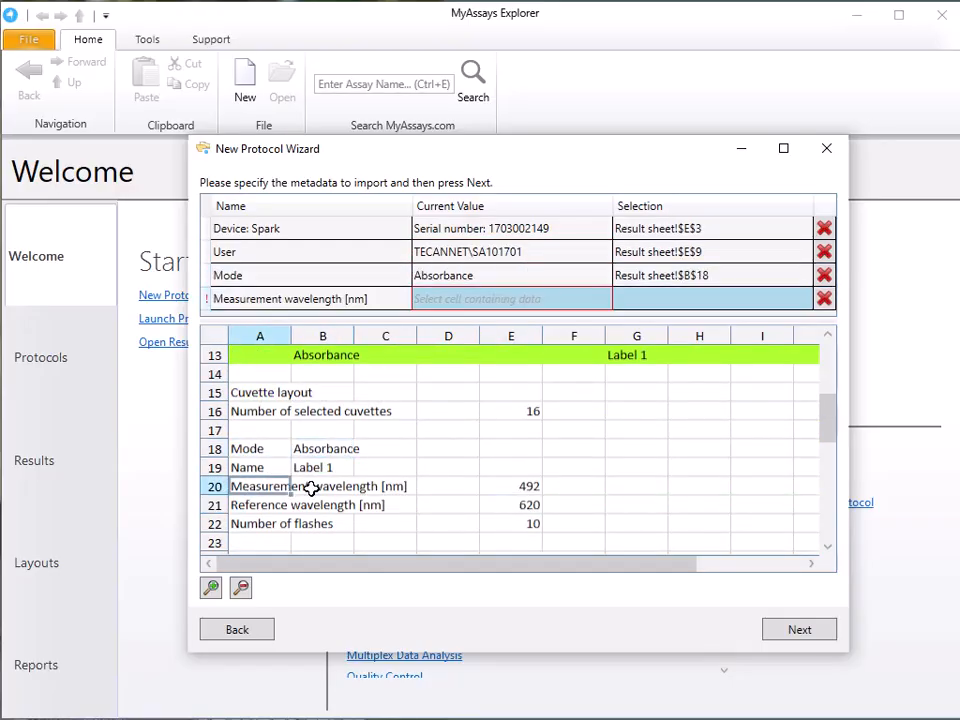
pyautogui.click(527, 488)
pyautogui.click(264, 504)
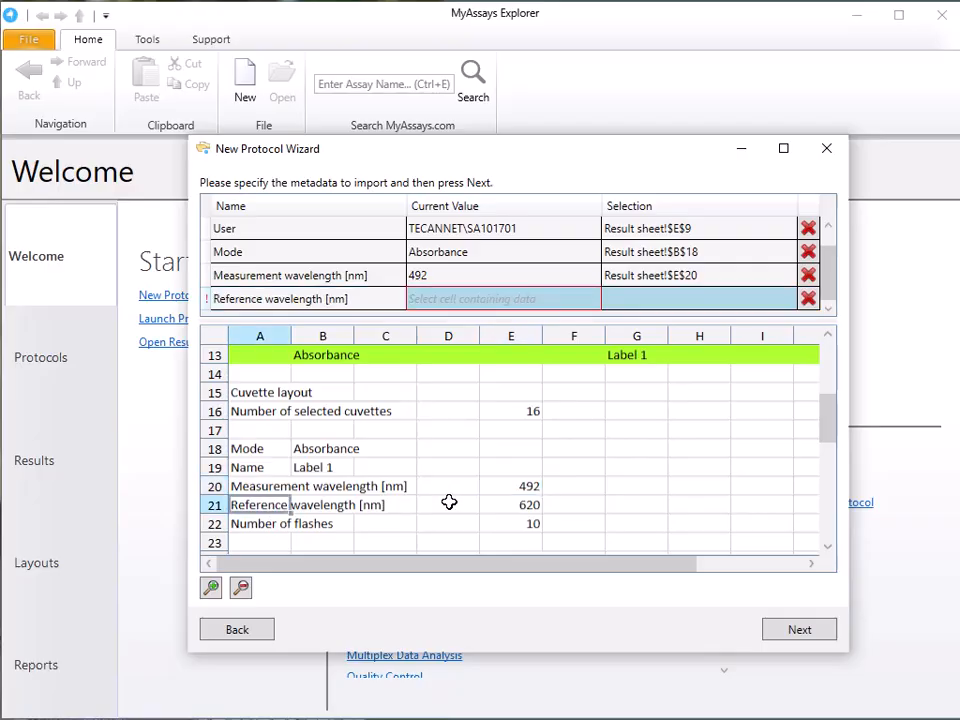
pyautogui.click(530, 503)
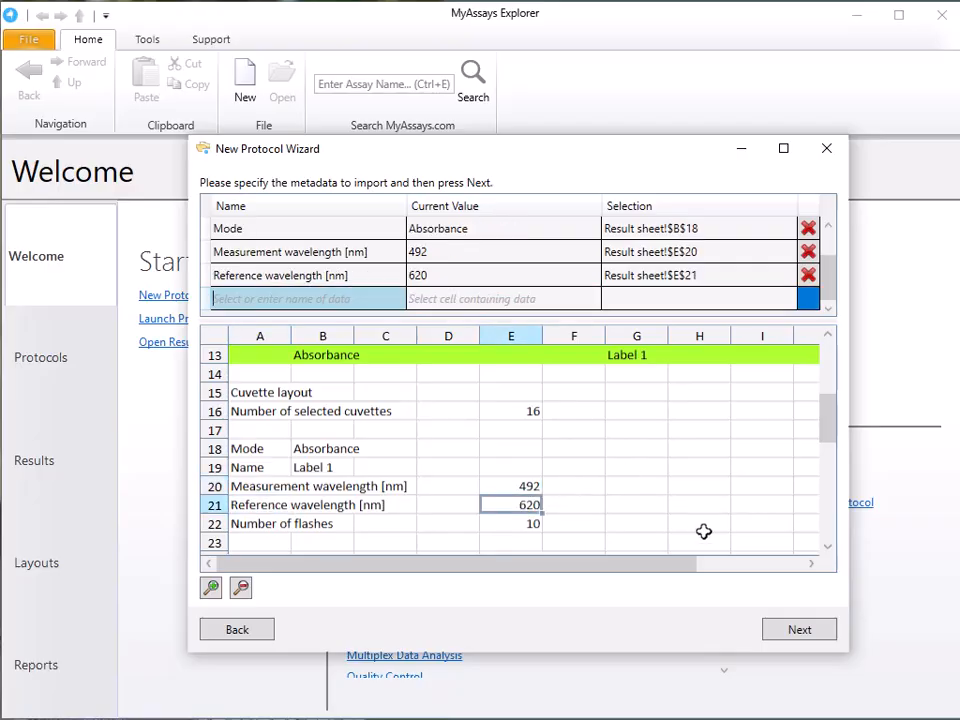
pyautogui.click(797, 630)
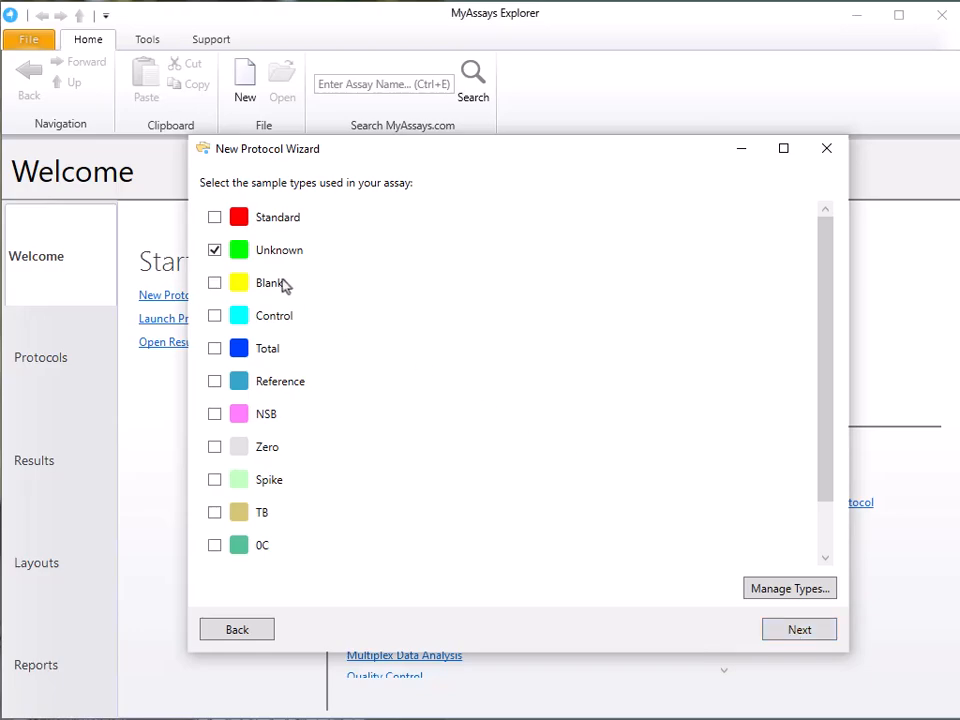
# Use the Unknown sample type with the existing eight-position rack layout, and review the imported metadata and rack data
pyautogui.click(822, 636)
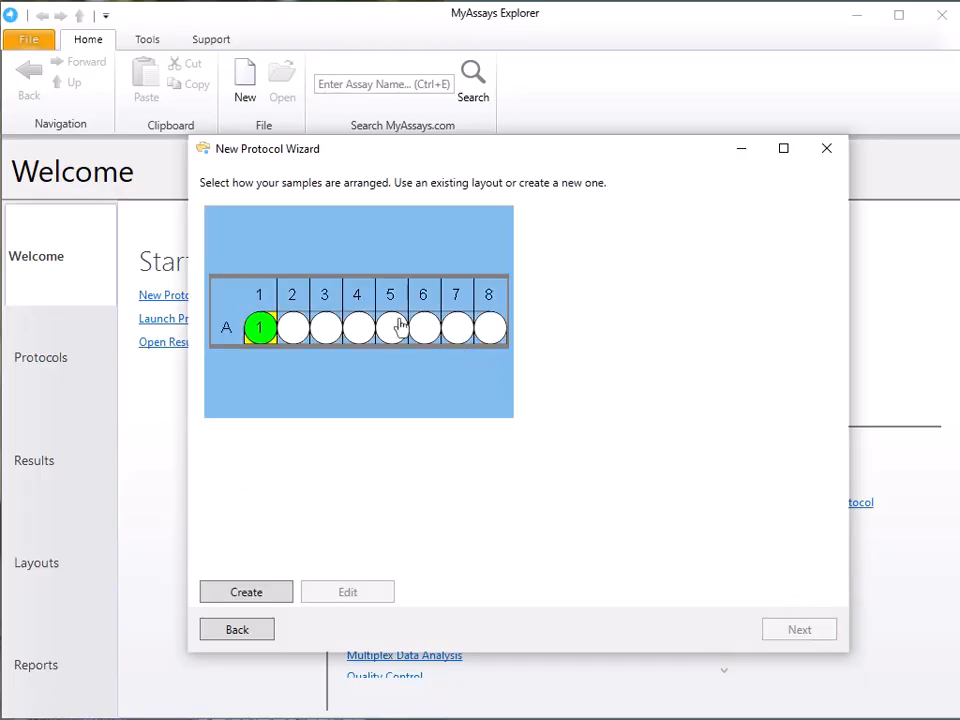
pyautogui.click(396, 322)
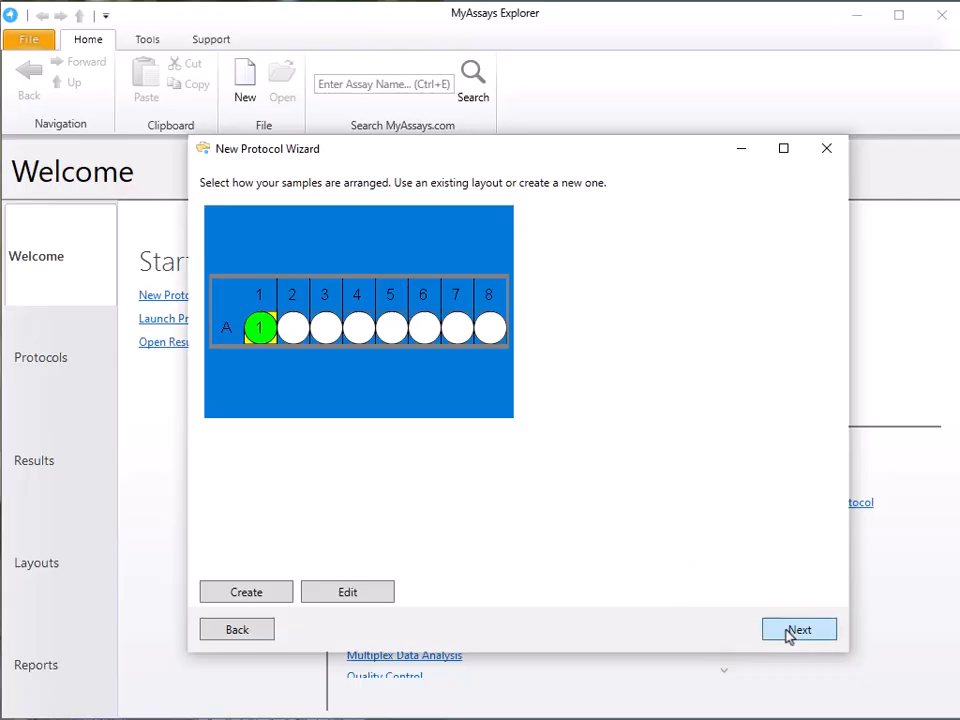
pyautogui.click(792, 634)
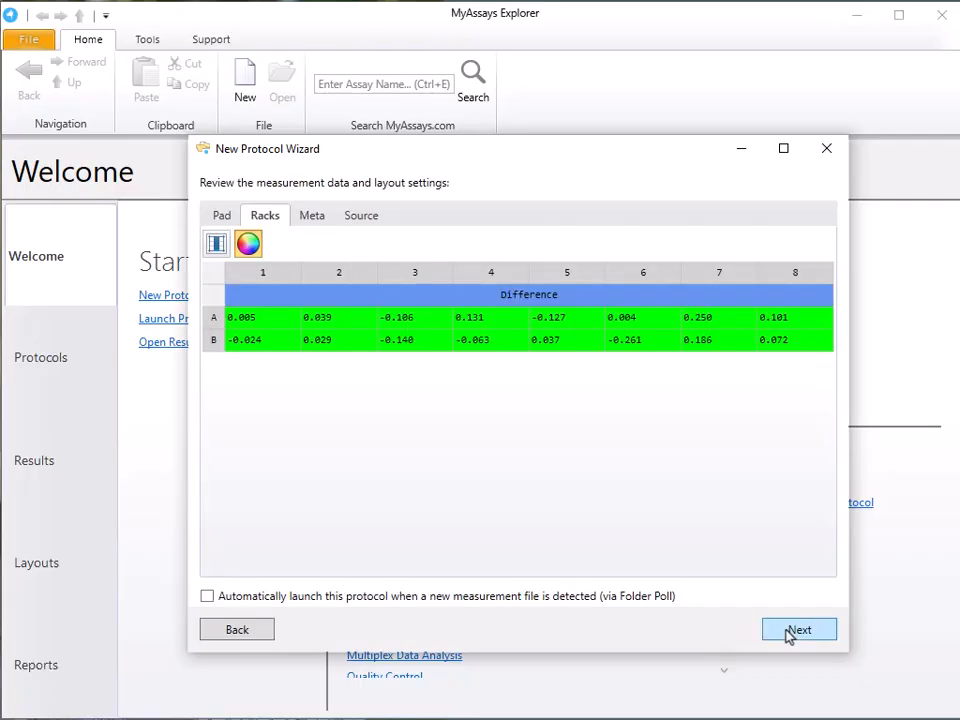
pyautogui.click(316, 214)
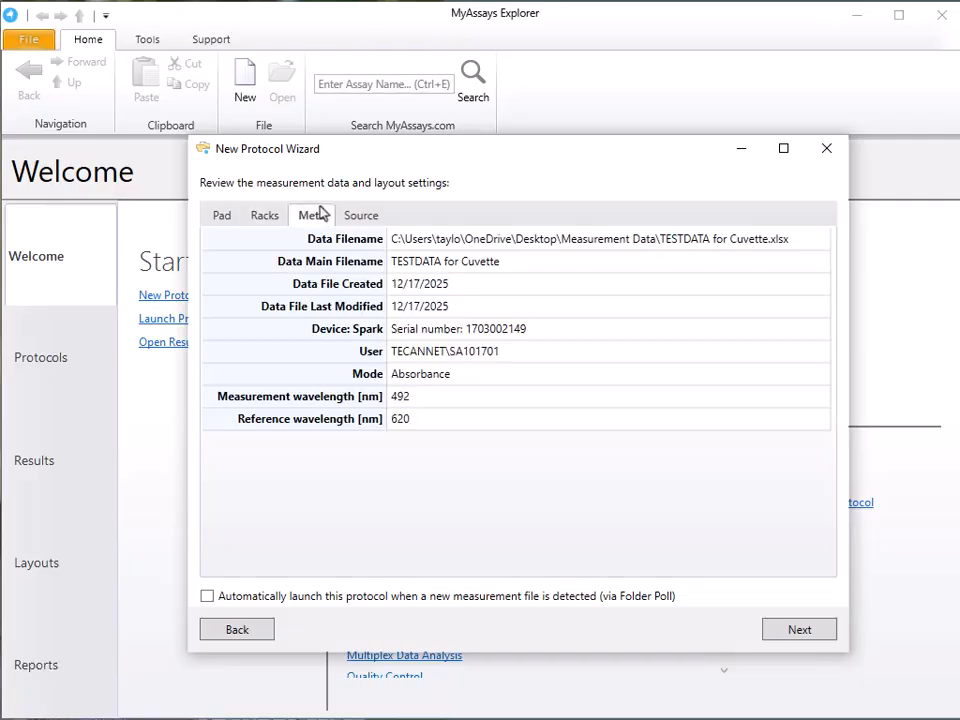
pyautogui.click(262, 215)
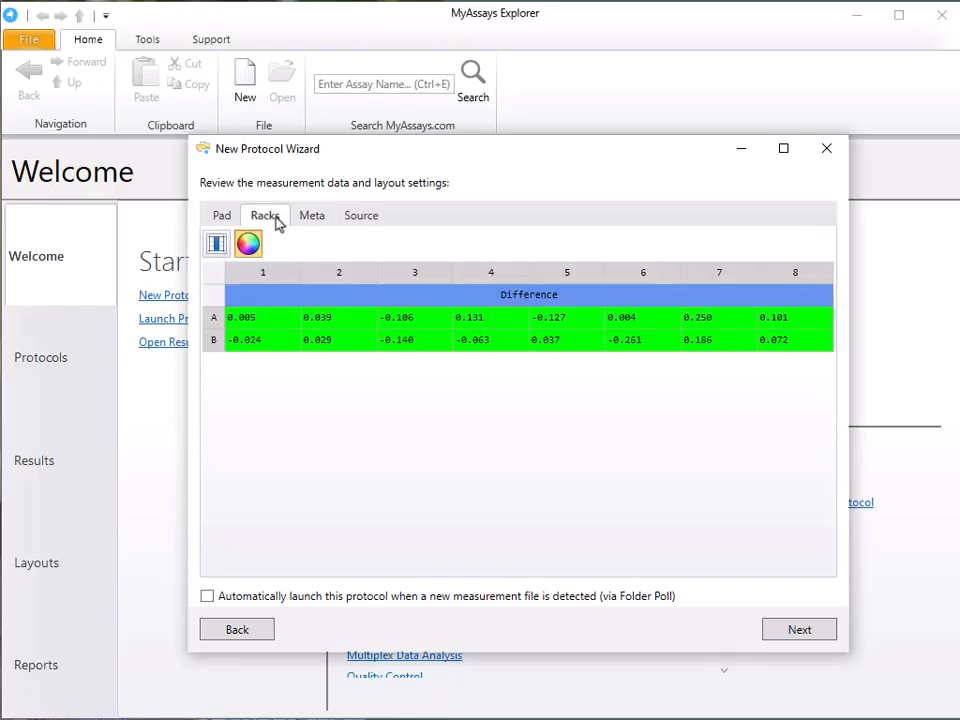
# Enable automatic launch through Folder Poll for *.xlsx files, with the action "Launch protocol, import data and calculate results."
pyautogui.click(341, 603)
pyautogui.click(789, 631)
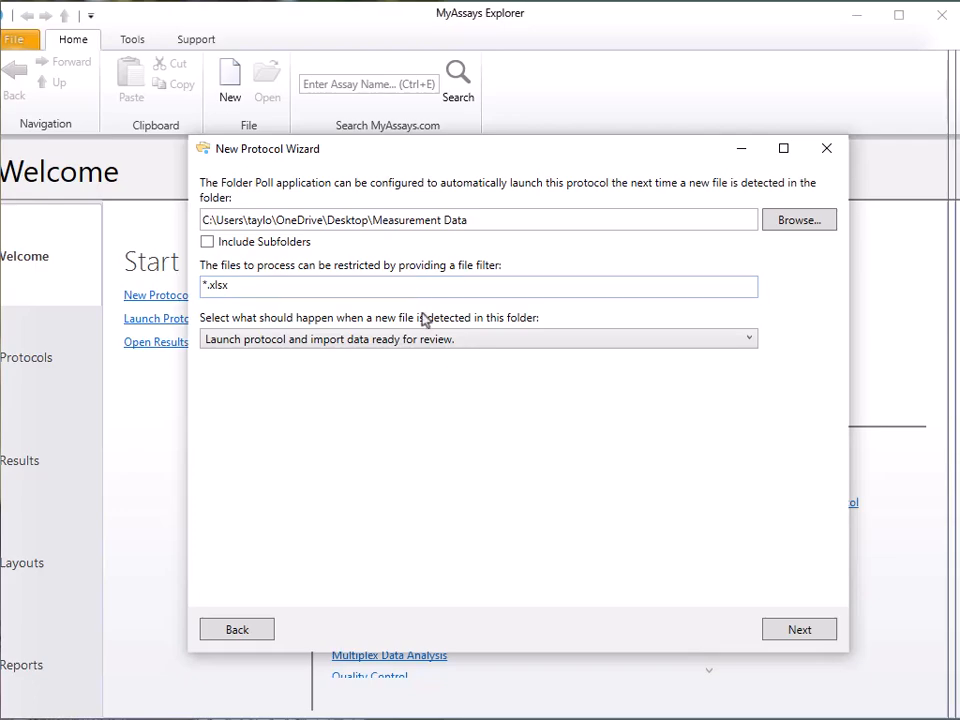
pyautogui.click(422, 342)
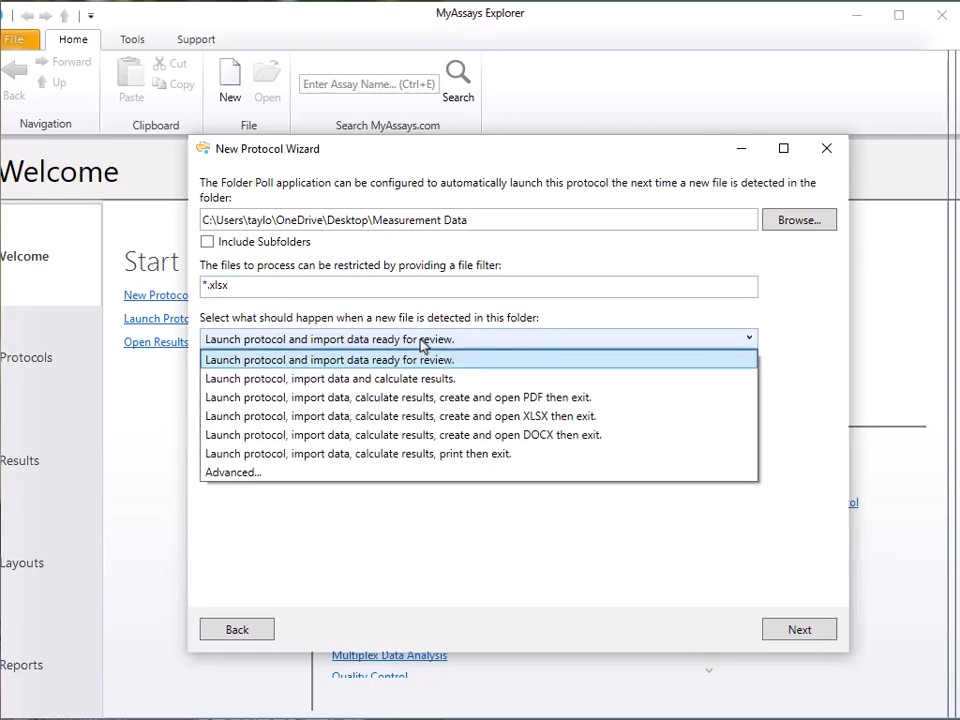
pyautogui.click(468, 380)
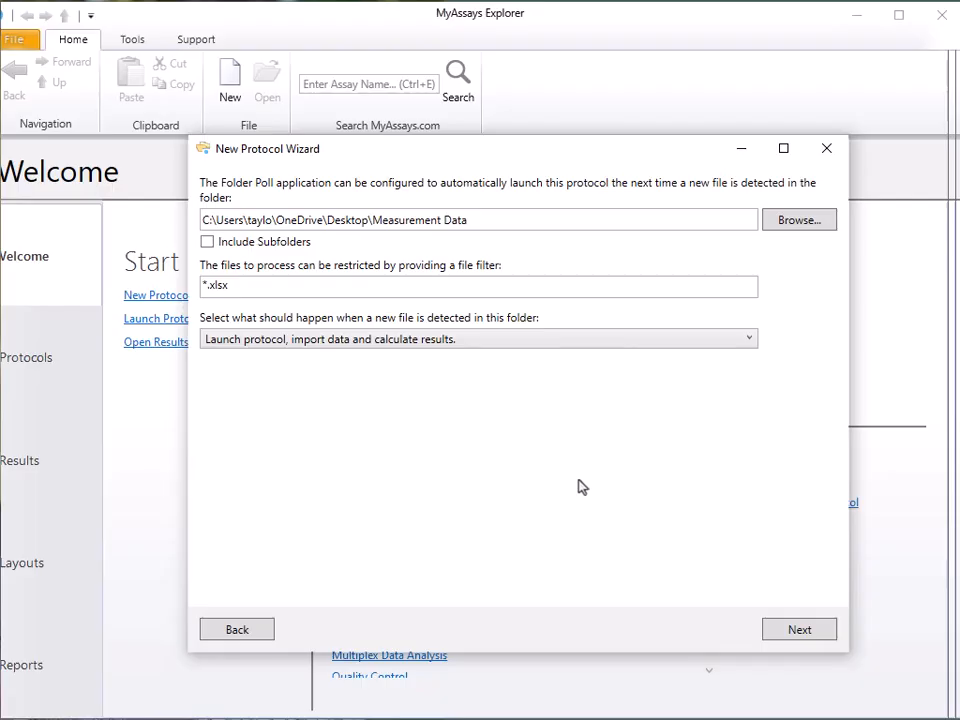
pyautogui.click(797, 630)
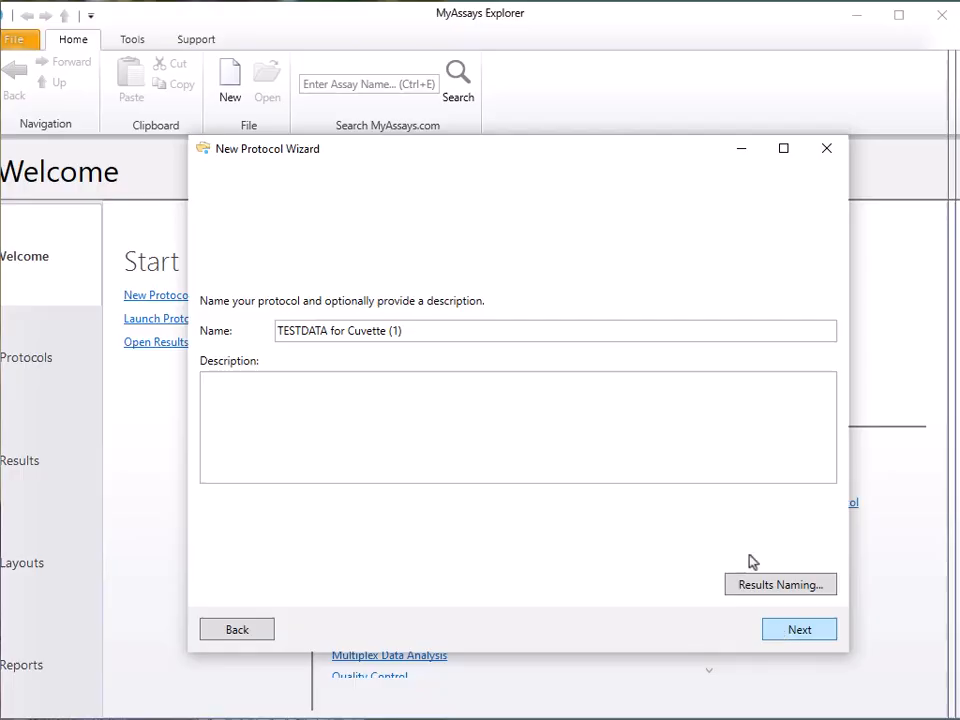
# Name the protocol "Metadata Import and Validation" and create it with Launch protocol enabled
pyautogui.click(460, 338)
pyautogui.hotkey('ctrl', 'a')
pyautogui.write('Metadata Import and Validation')
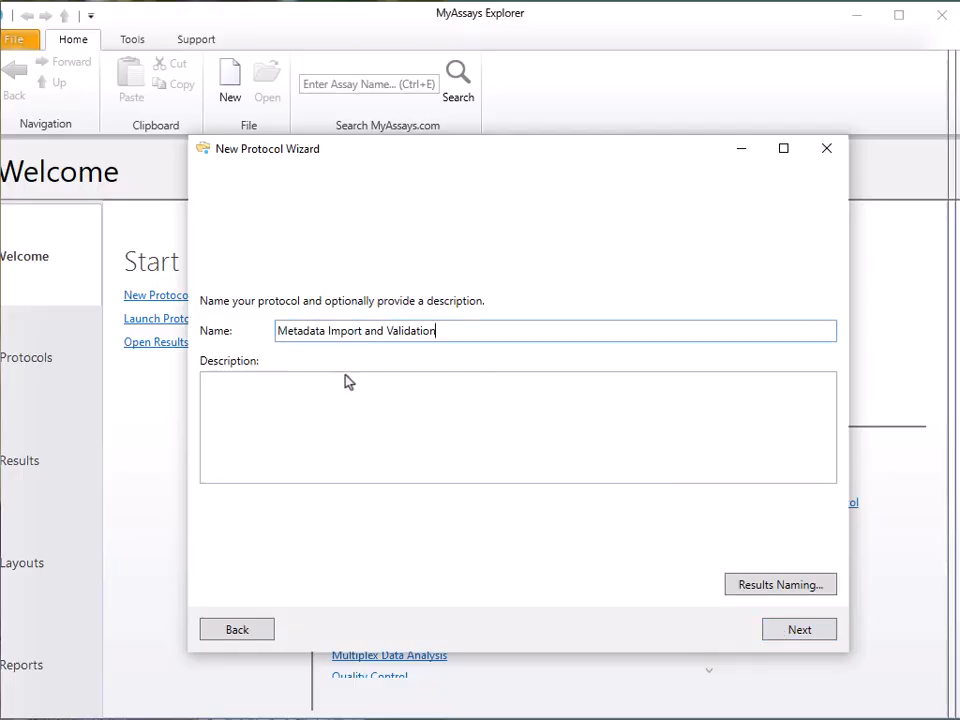
pyautogui.click(799, 628)
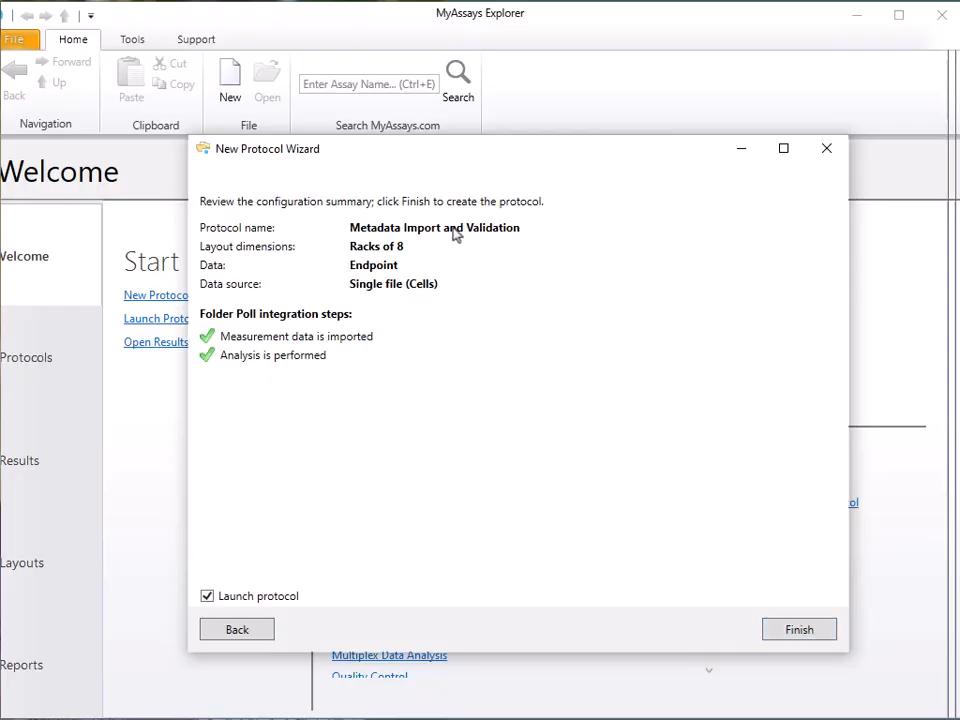
pyautogui.click(799, 629)
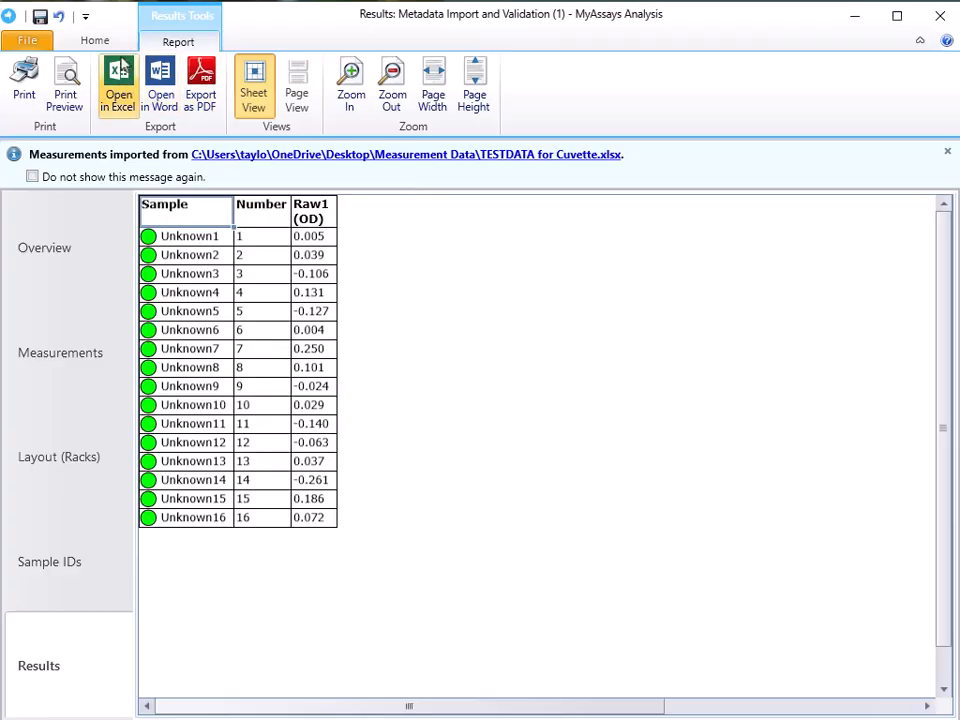
# Add a Measurement Meta Data element as the first item of the report and set its sheet name to "Meta Data"
pyautogui.click(83, 38)
pyautogui.click(453, 100)
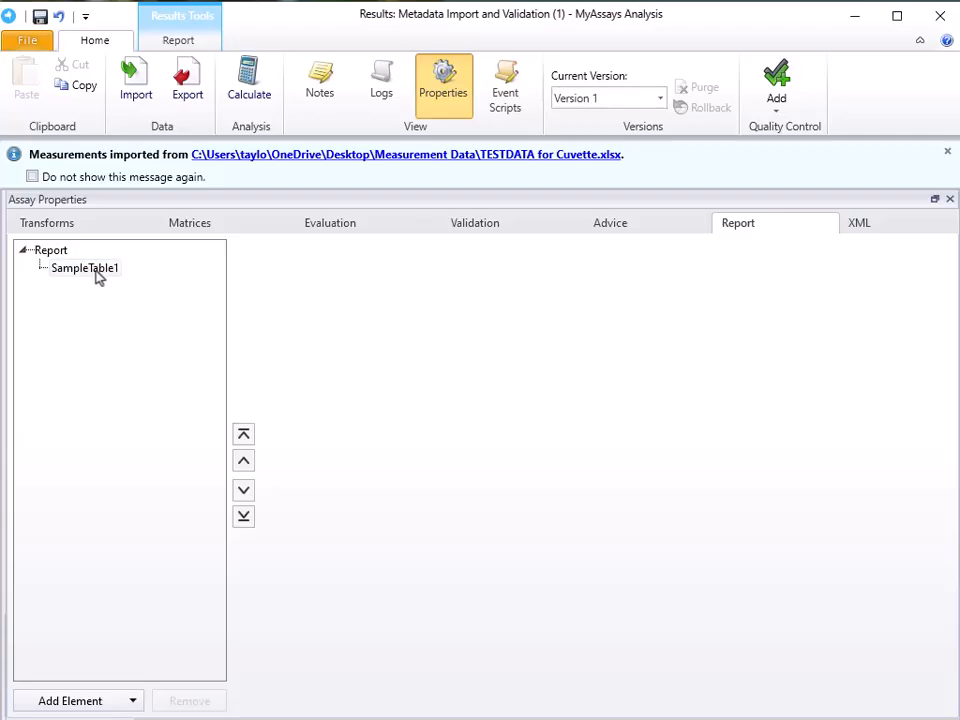
pyautogui.click(88, 703)
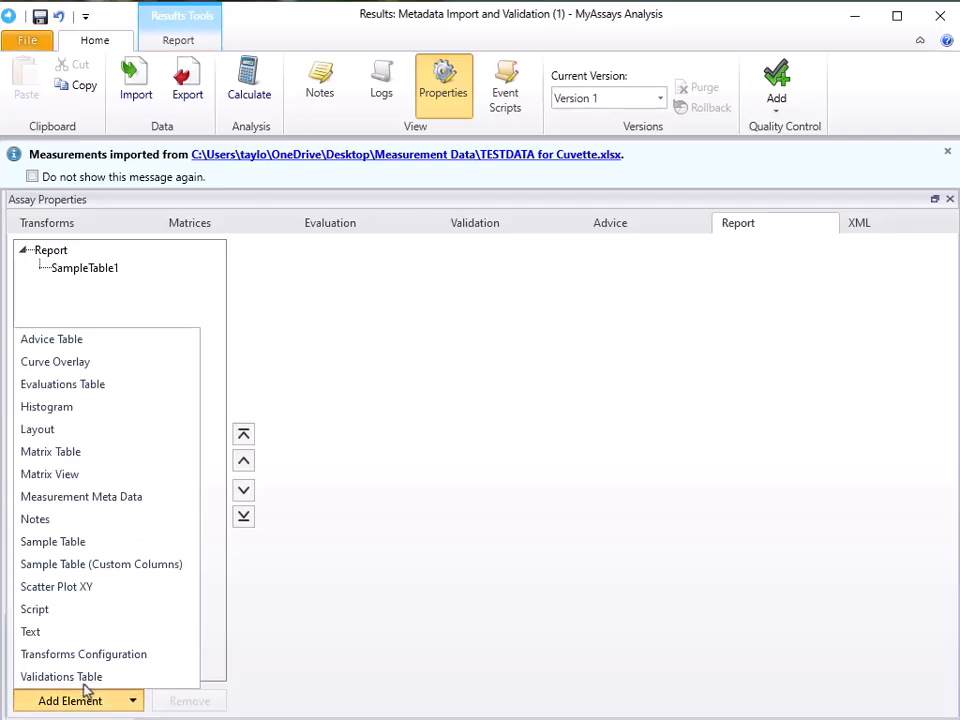
pyautogui.click(90, 497)
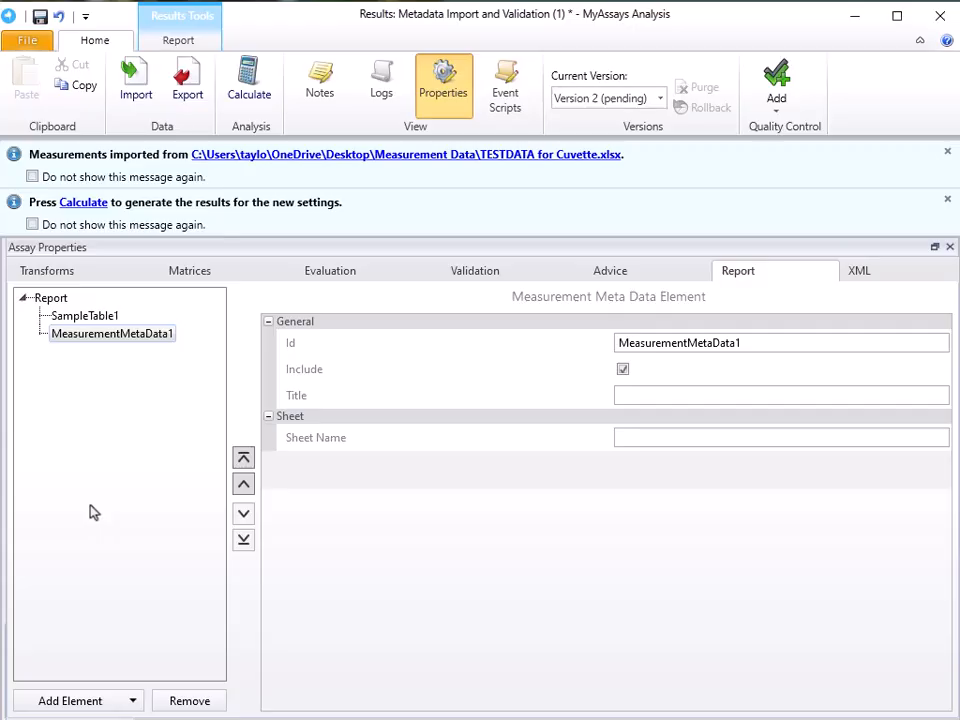
pyautogui.click(242, 460)
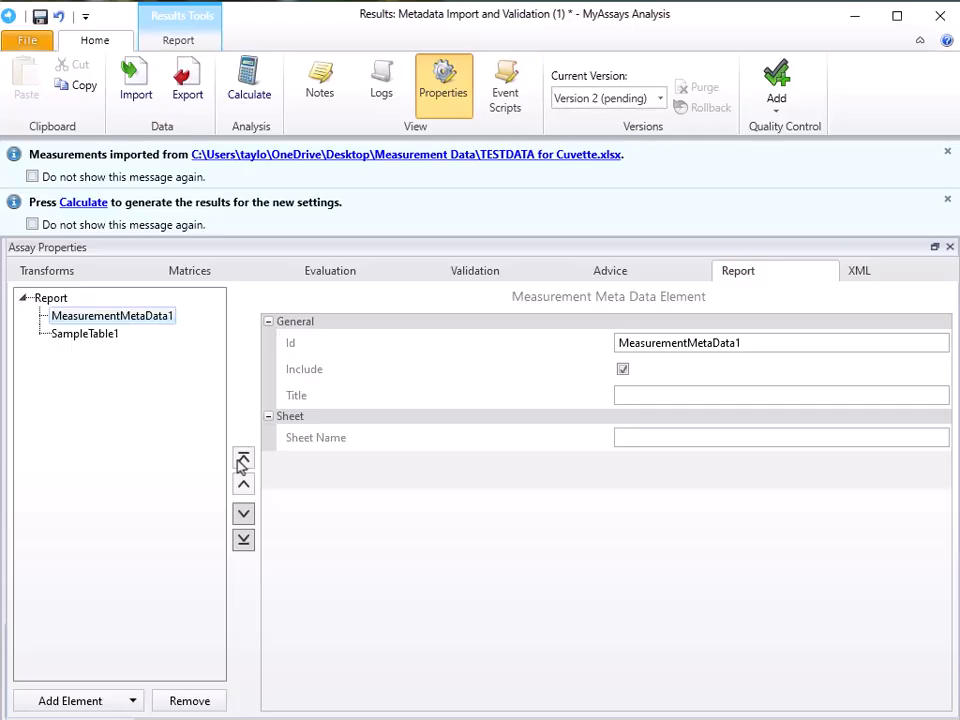
pyautogui.click(650, 438)
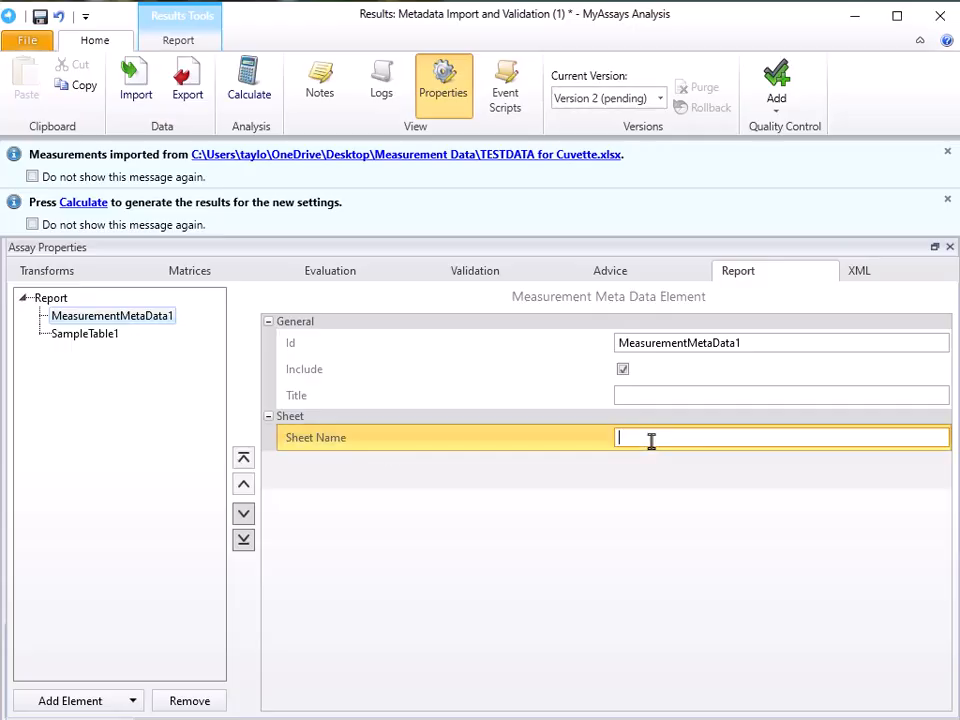
pyautogui.write('Meta Data')
# Set the sheet name of the SampleTable1 report element to "Results" and close the assay properties
pyautogui.click(99, 338)
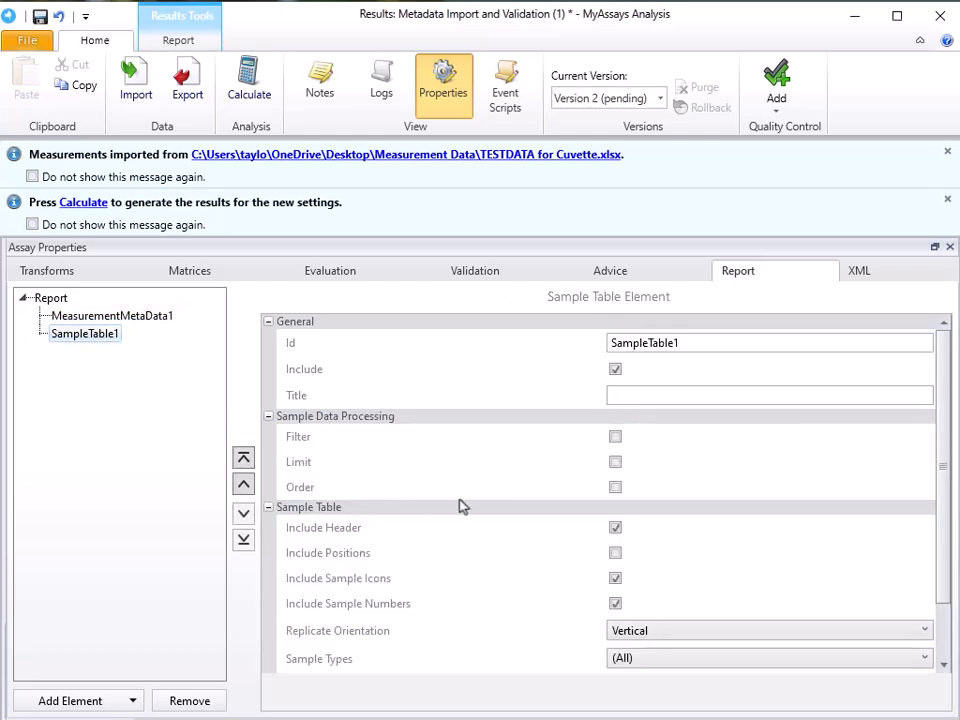
pyautogui.scroll(-2, 461, 506)
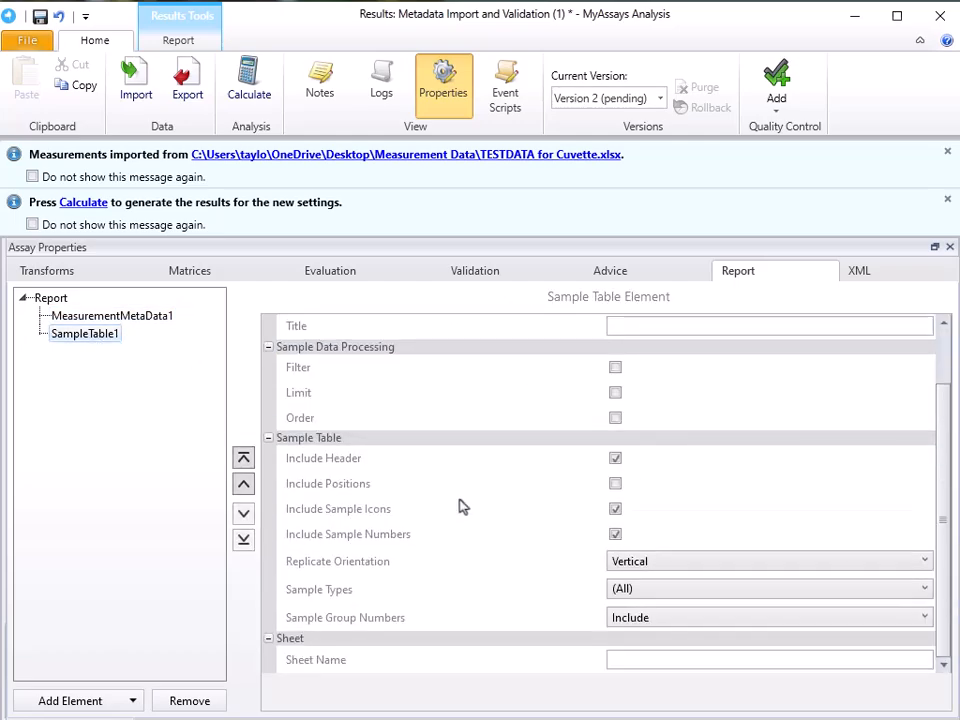
pyautogui.click(640, 659)
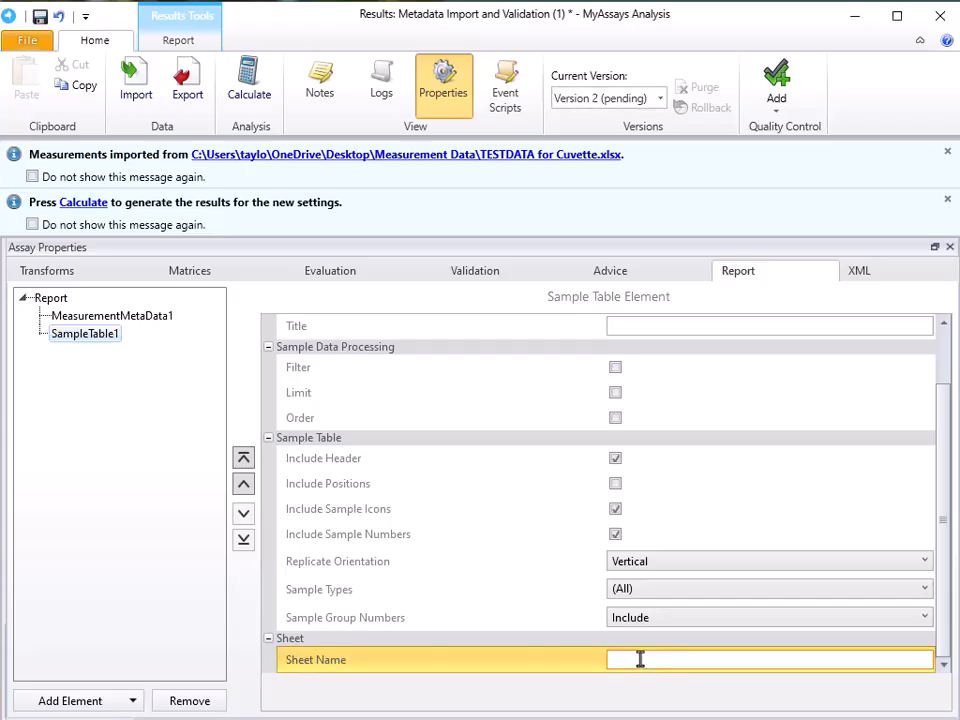
pyautogui.write('Results')
pyautogui.click(432, 98)
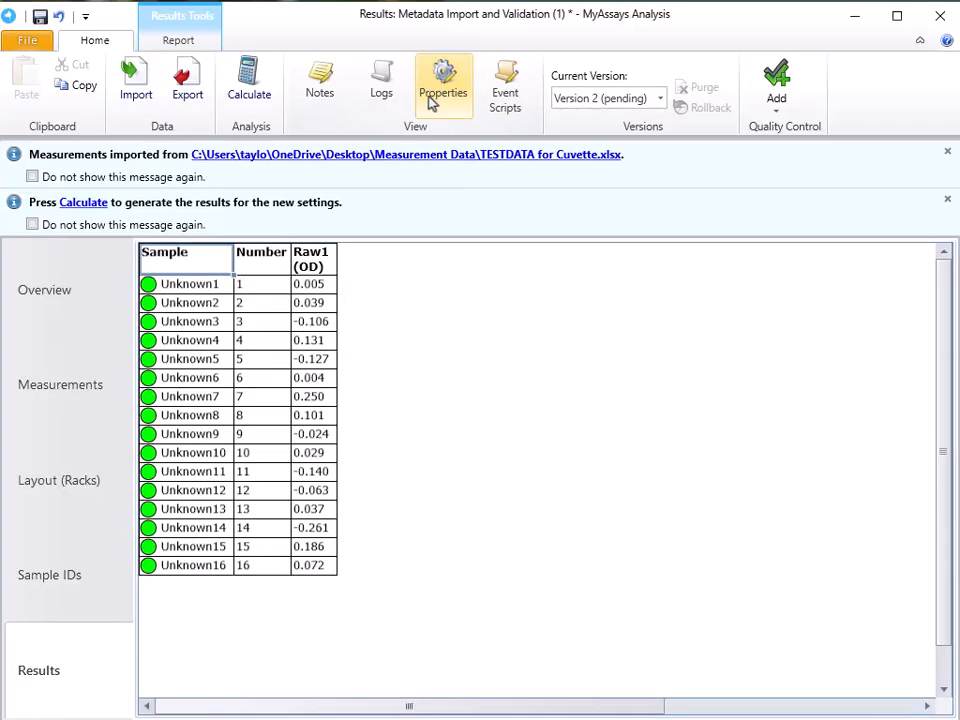
# Recalculate the results and review the imported metadata rows from Device to Reference wavelength on the Meta Data sheet
pyautogui.click(259, 96)
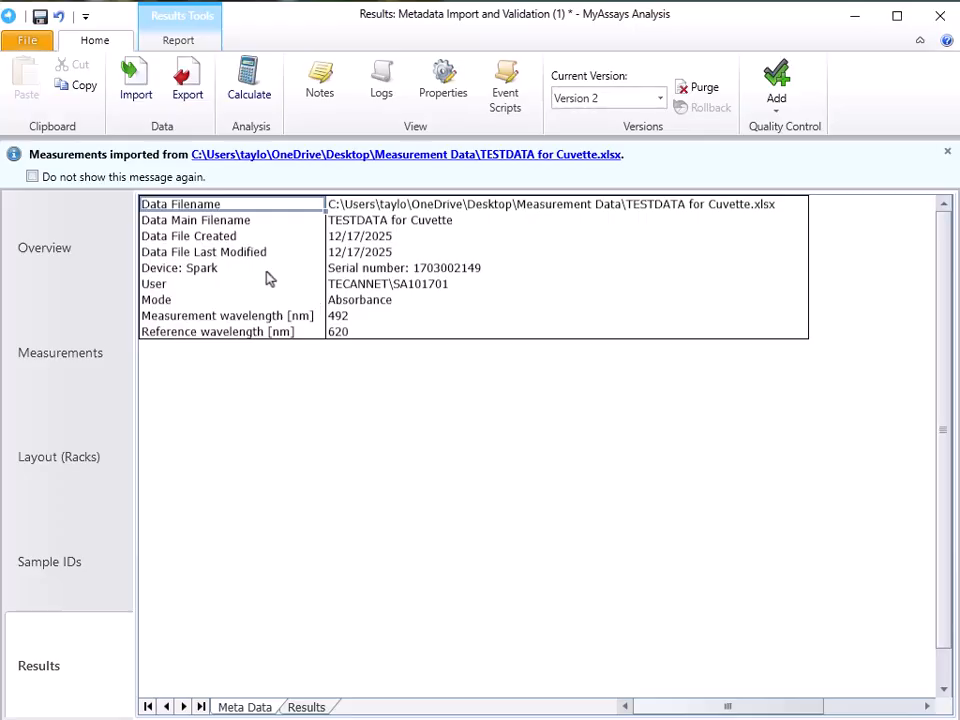
pyautogui.moveTo(267, 270); pyautogui.dragTo(340, 331)
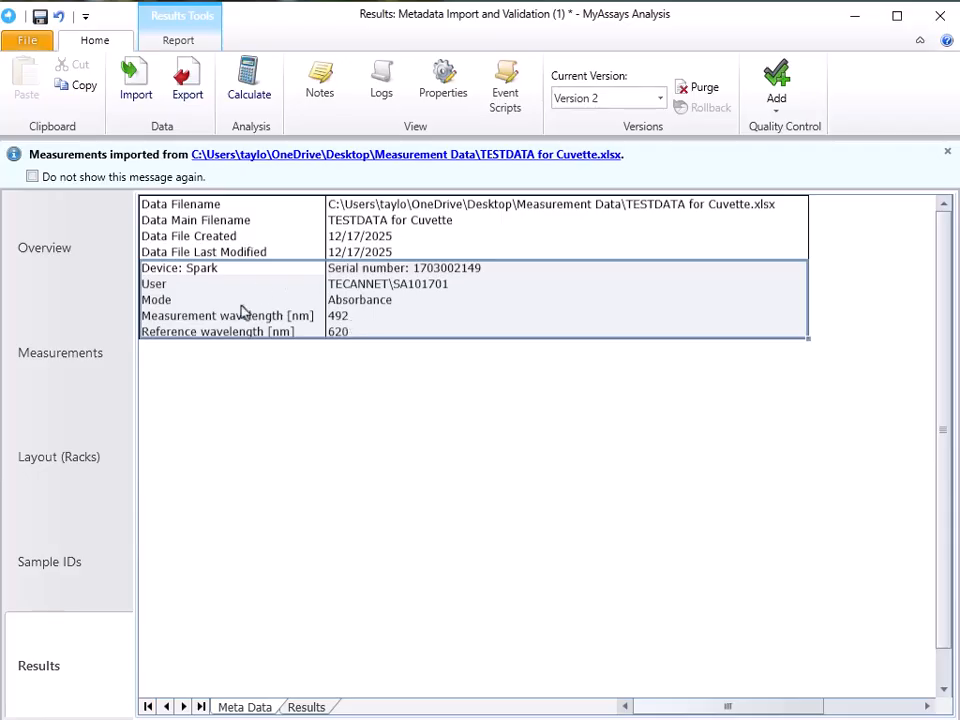
pyautogui.click(302, 376)
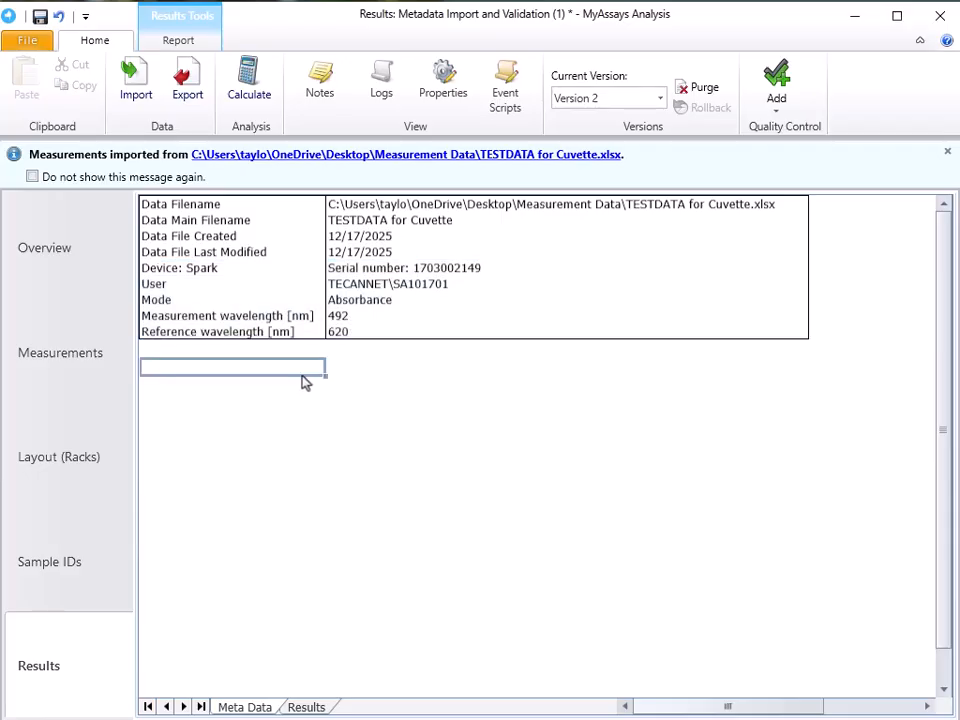
# Insert an empty Macros element above the Raw element in the assay properties' XML
pyautogui.click(437, 97)
pyautogui.click(862, 226)
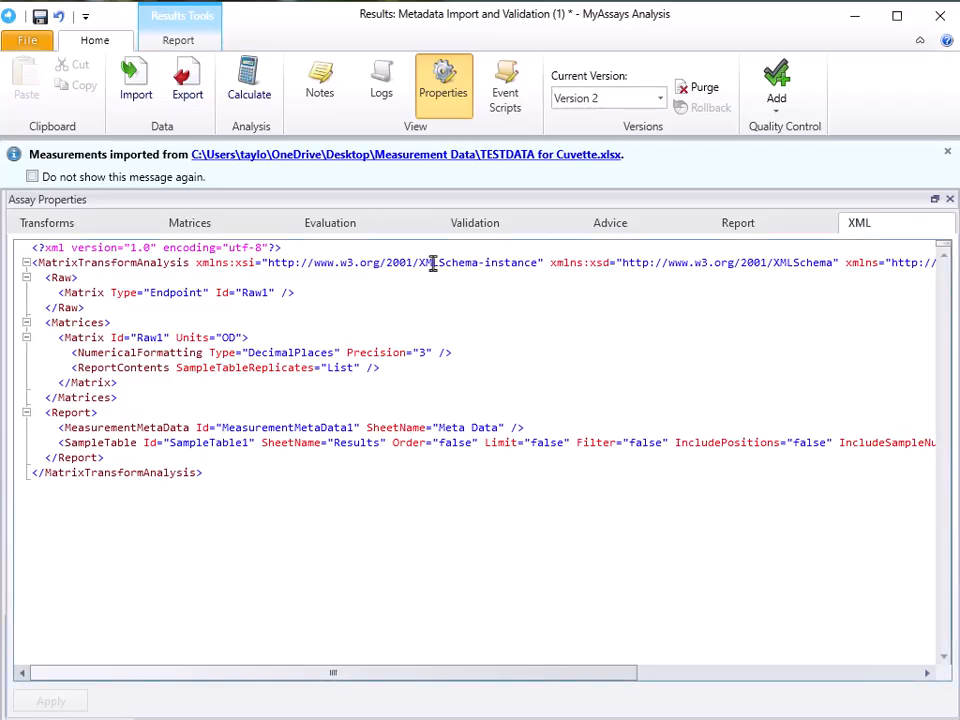
pyautogui.press('Return')
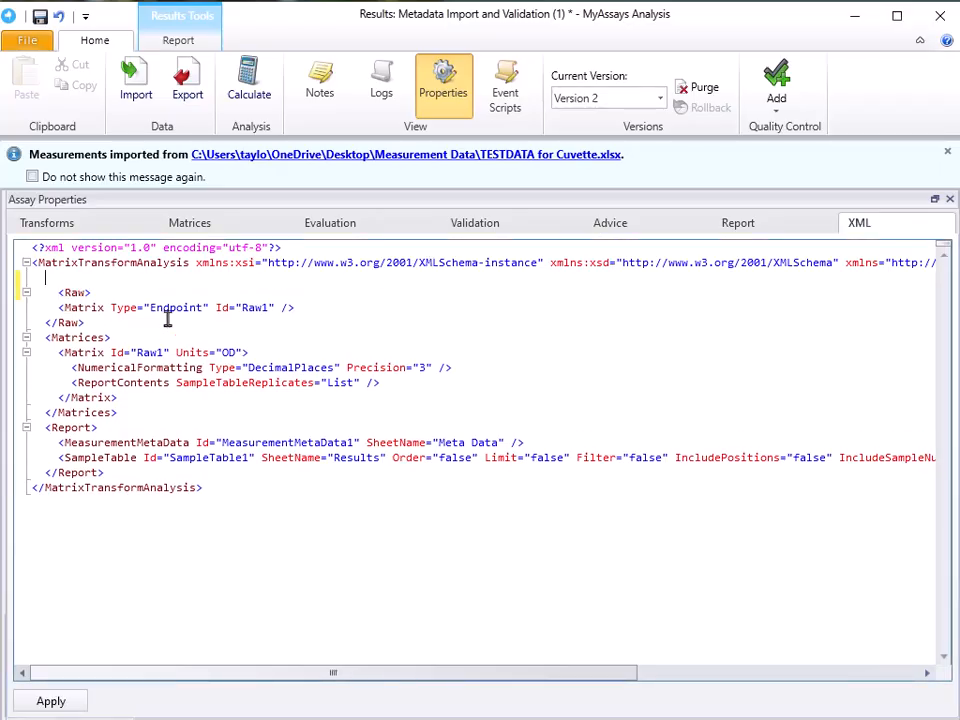
pyautogui.write('<Macros></Macros>')
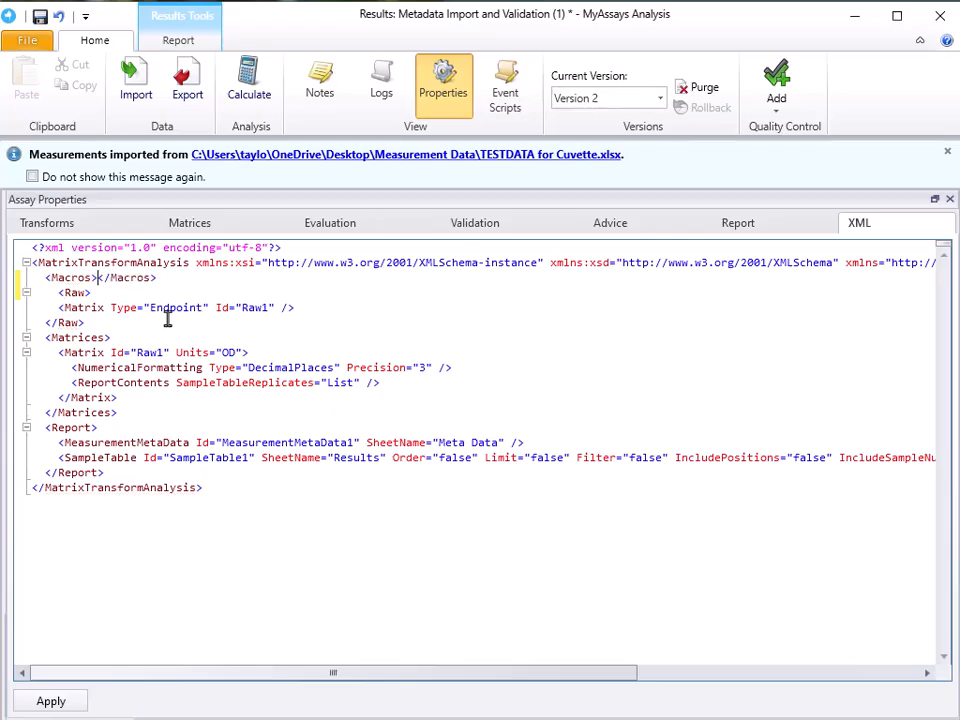
# Start a Macro entry inside Macros with the Name "MetaTest1" and an empty Value attribute
pyautogui.press('Return')
pyautogui.write('<Macro Name=""')
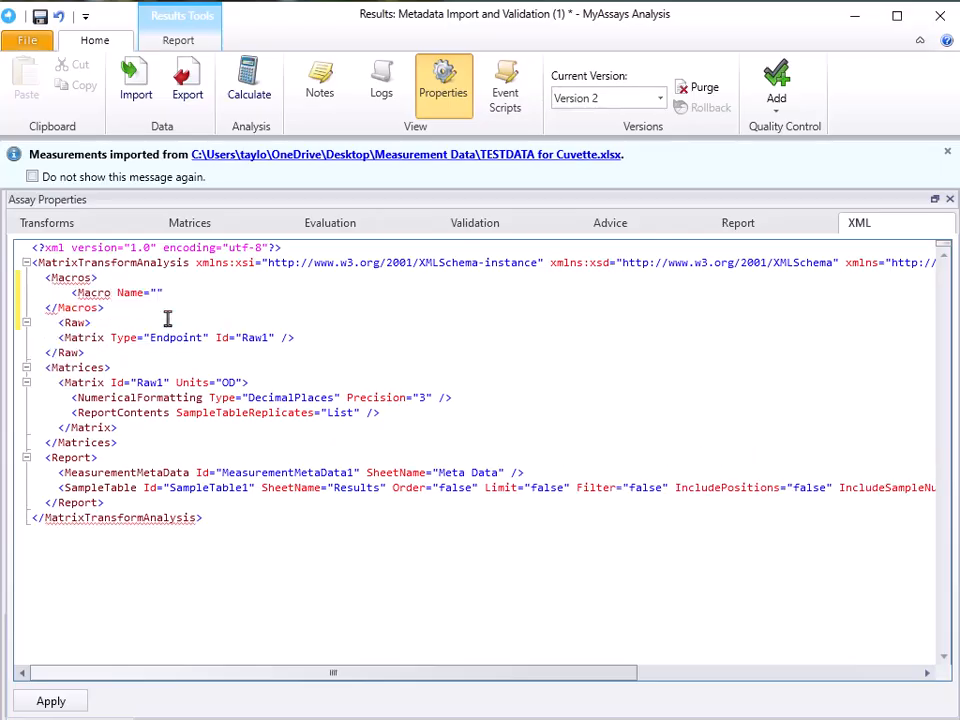
pyautogui.write('MetaTest1')
pyautogui.press('Right')
pyautogui.write('v')
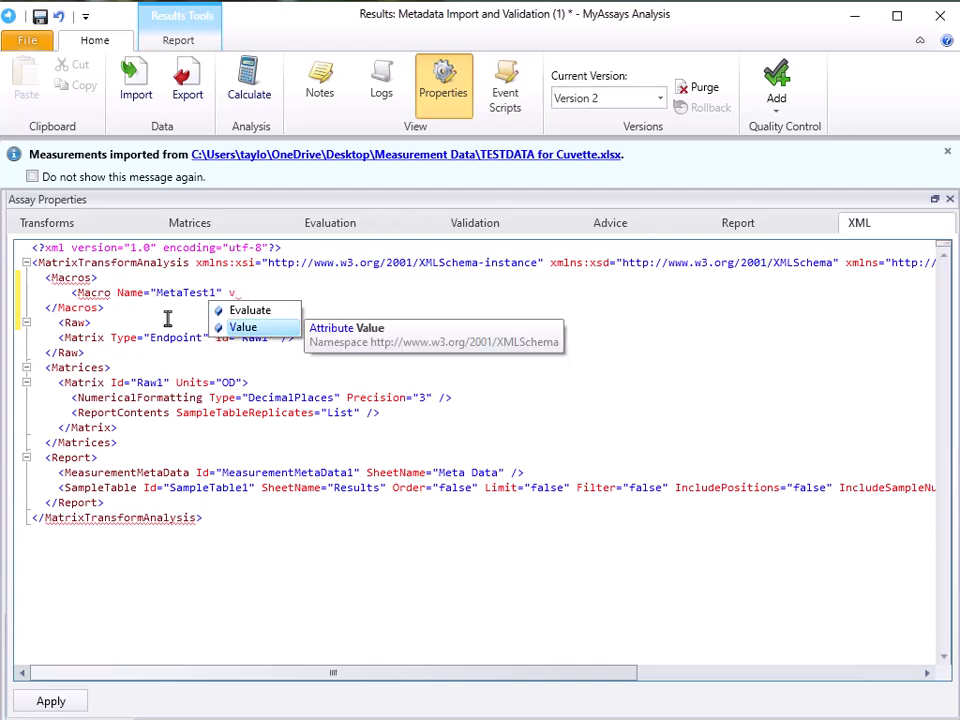
pyautogui.press('Return')
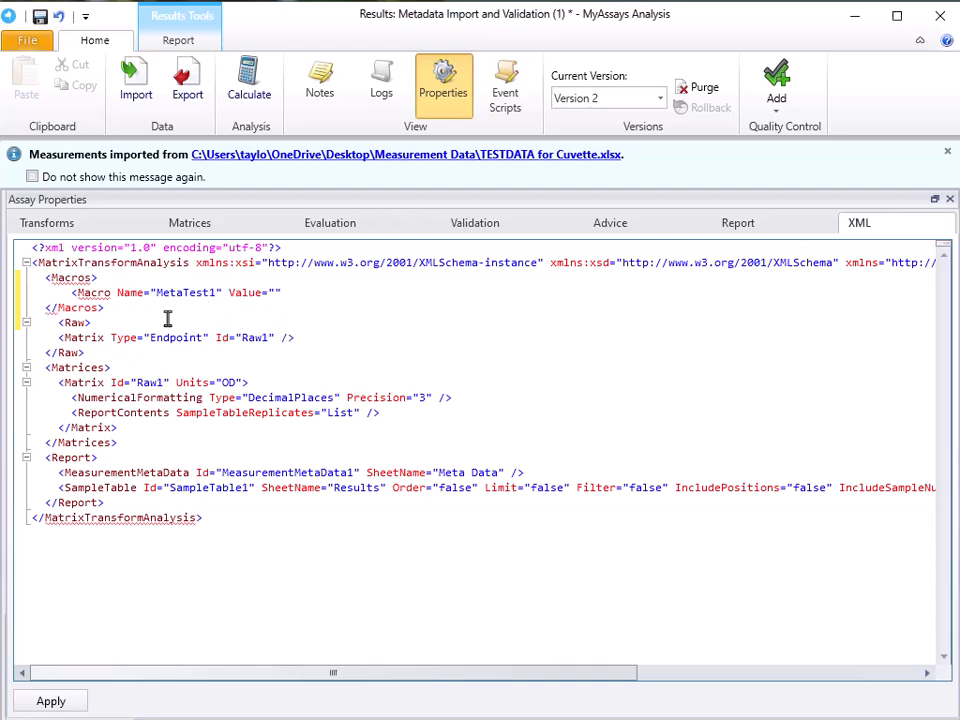
# Copy the label "Device: Spark" from the Meta Data results into the Value of the MetaTest1 macro
pyautogui.click(464, 92)
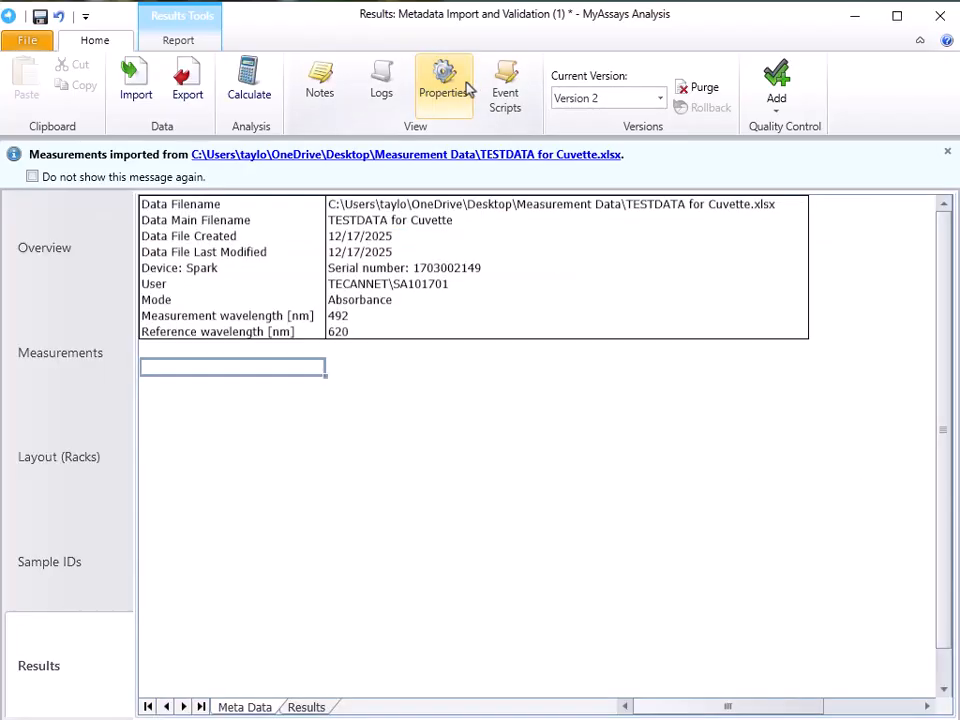
pyautogui.click(206, 270)
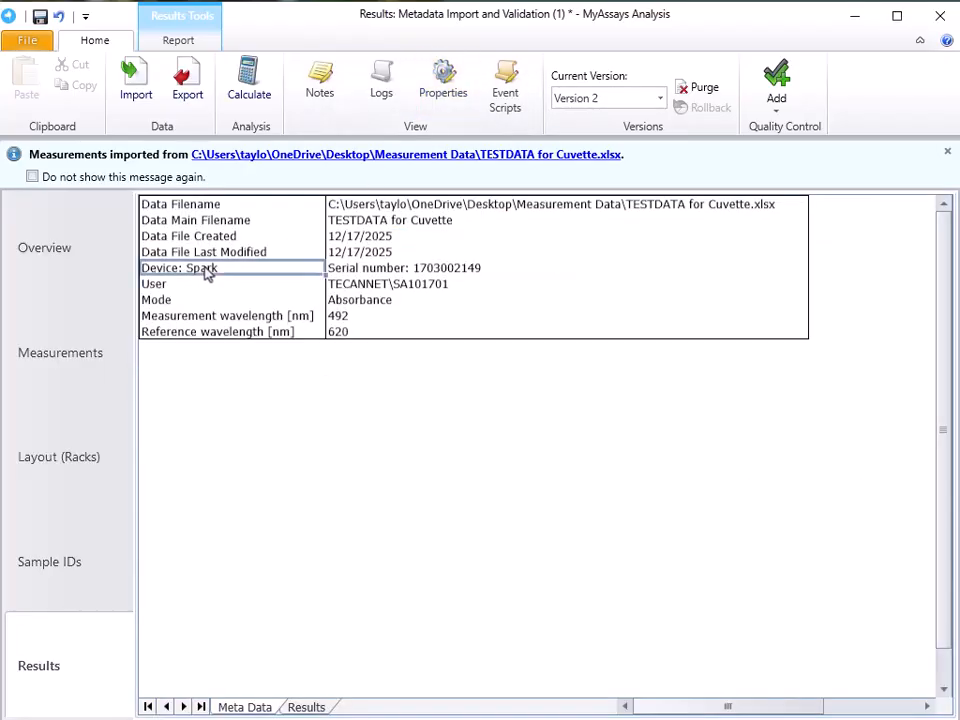
pyautogui.rightClick(235, 270)
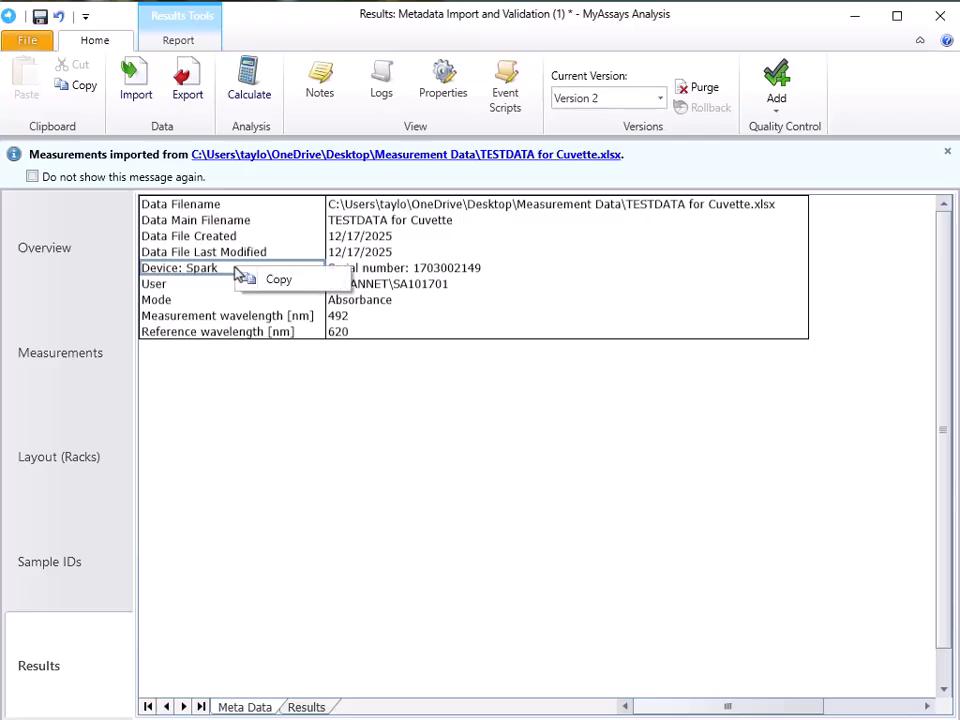
pyautogui.click(266, 286)
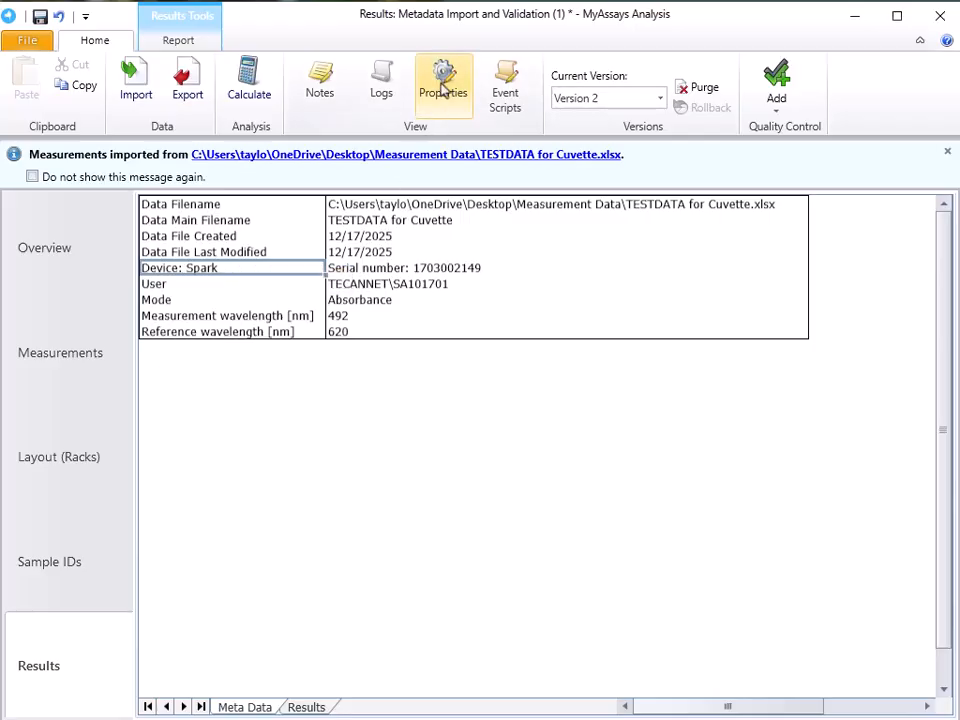
pyautogui.click(443, 90)
pyautogui.click(275, 293)
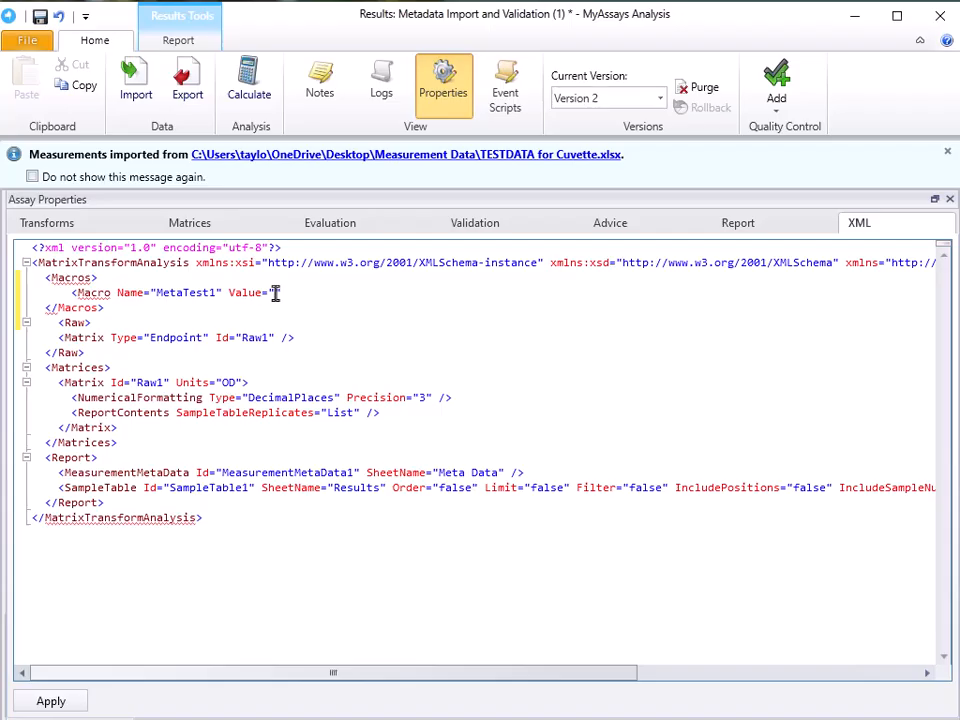
pyautogui.hotkey('ctrl', 'v')
# Append the device's serial number entry from the metadata results to MetaTest1's Value after a comma, and close the macro tag with "/>"
pyautogui.click(443, 100)
pyautogui.click(388, 266)
pyautogui.rightClick(388, 267)
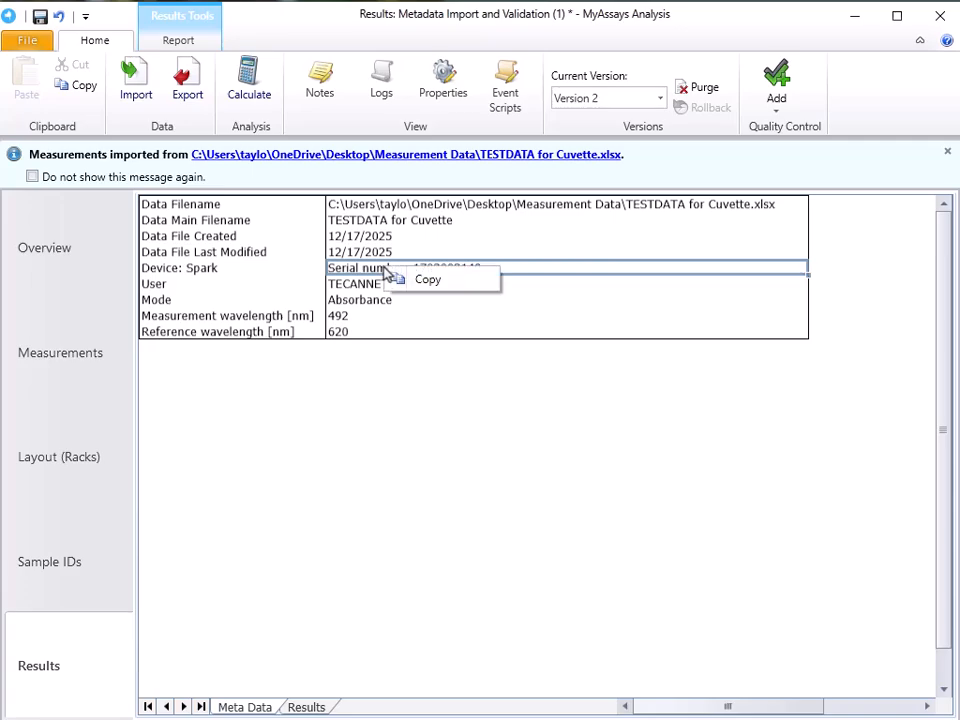
pyautogui.click(424, 280)
pyautogui.click(441, 88)
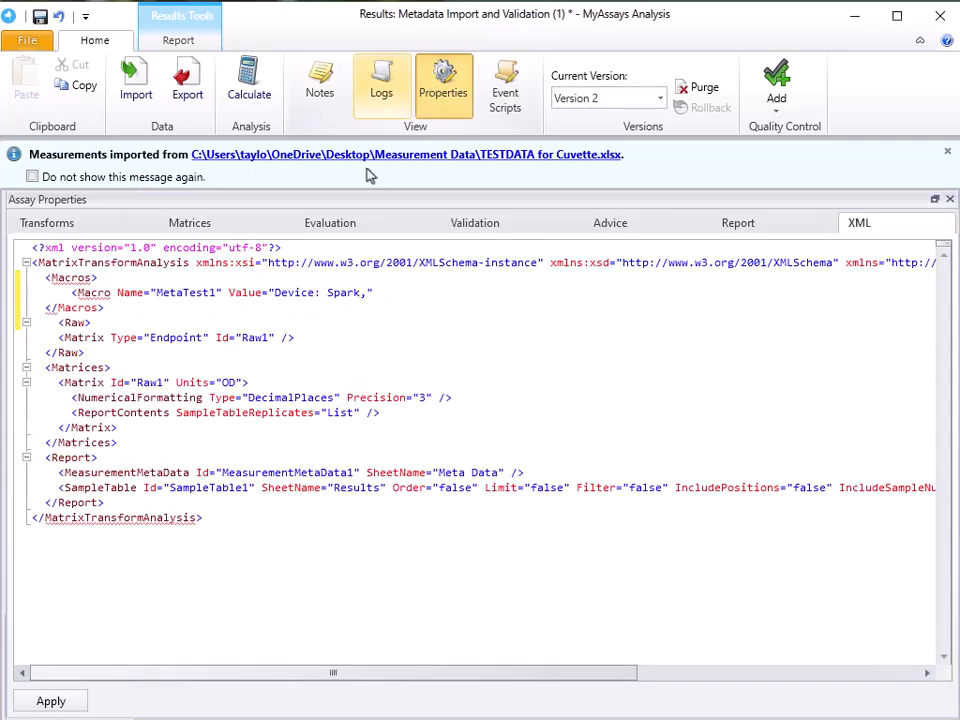
pyautogui.click(366, 293)
pyautogui.write(',')
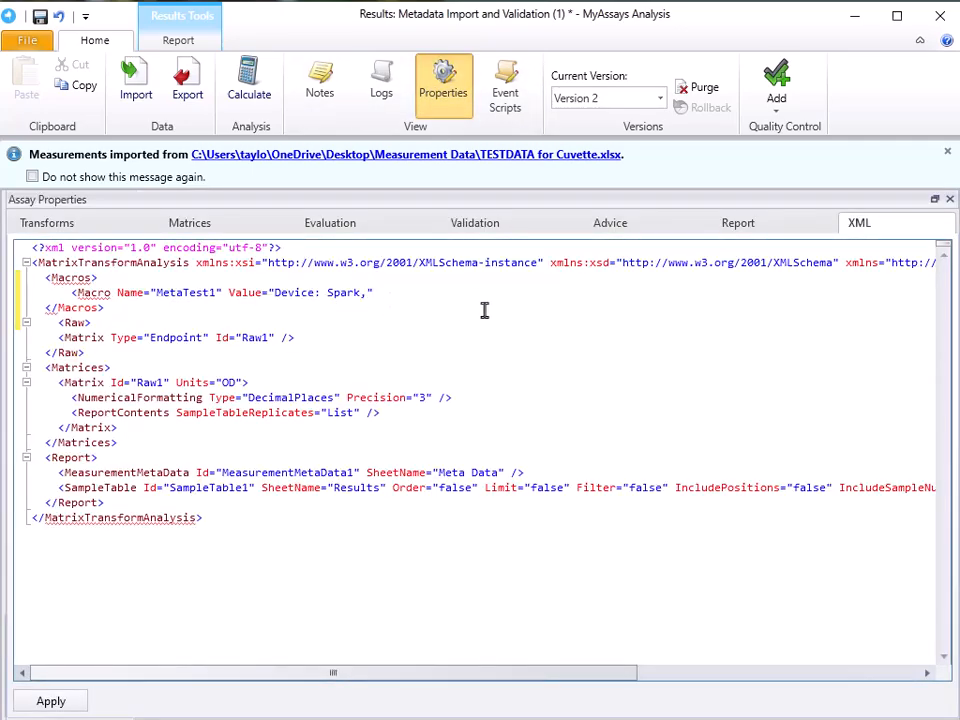
pyautogui.hotkey('ctrl', 'v')
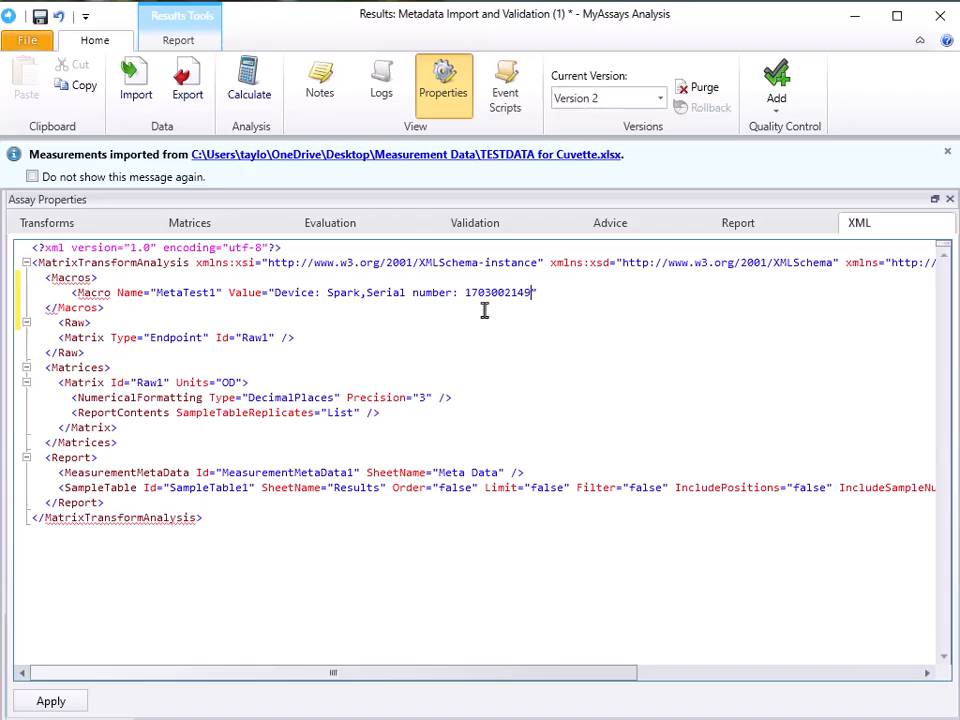
pyautogui.write('/>')
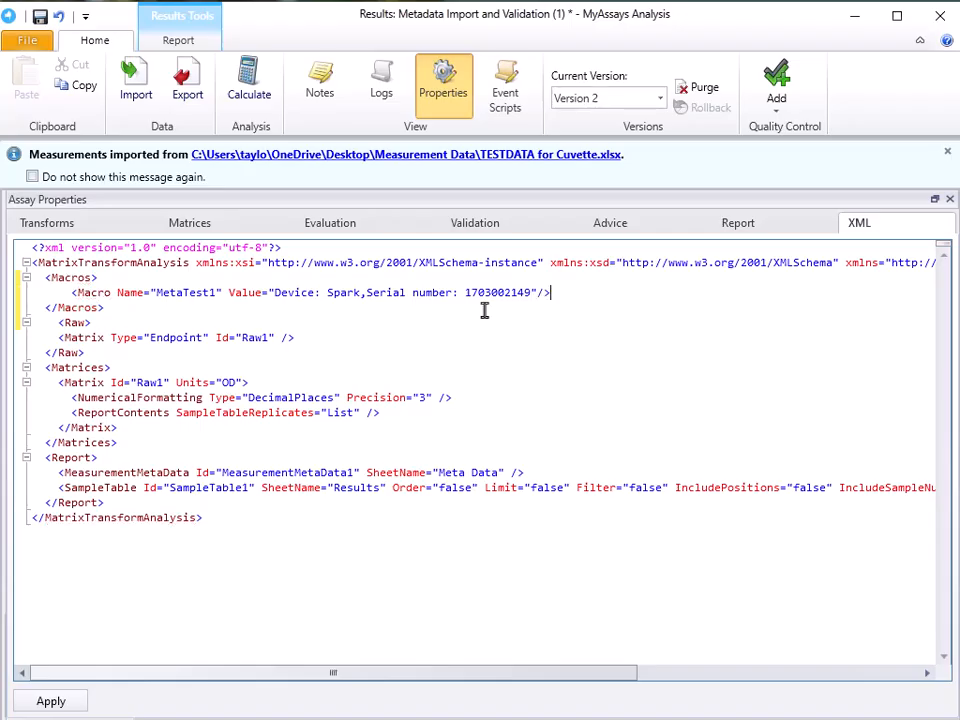
# Start a second Macro entry on a new line with the Name "MetaTest2" and an empty Value attribute
pyautogui.press('Return')
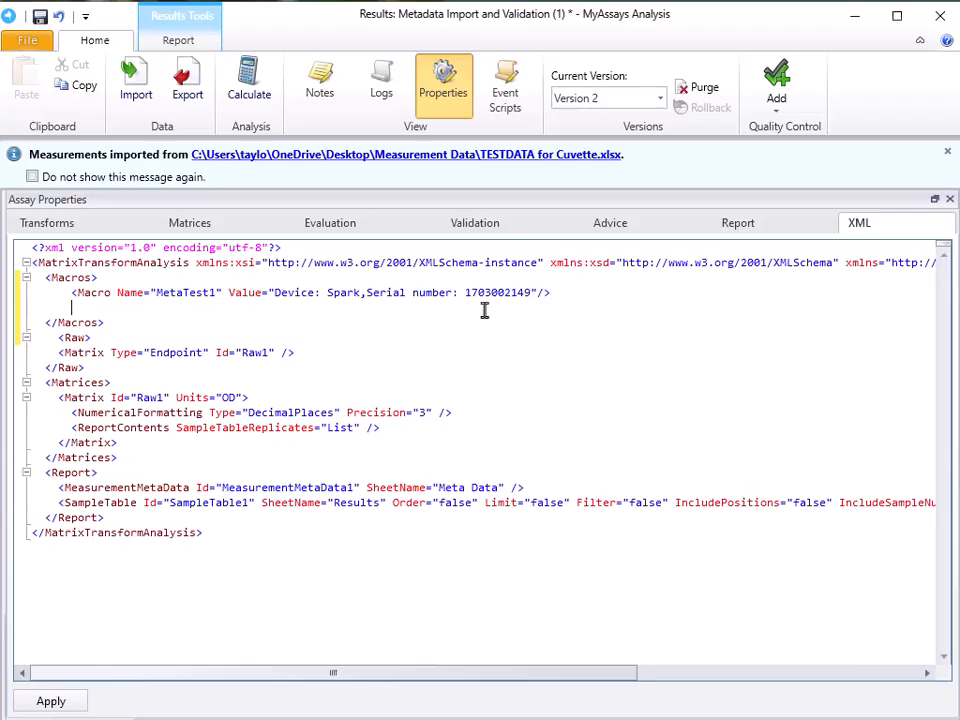
pyautogui.write('<Macro n')
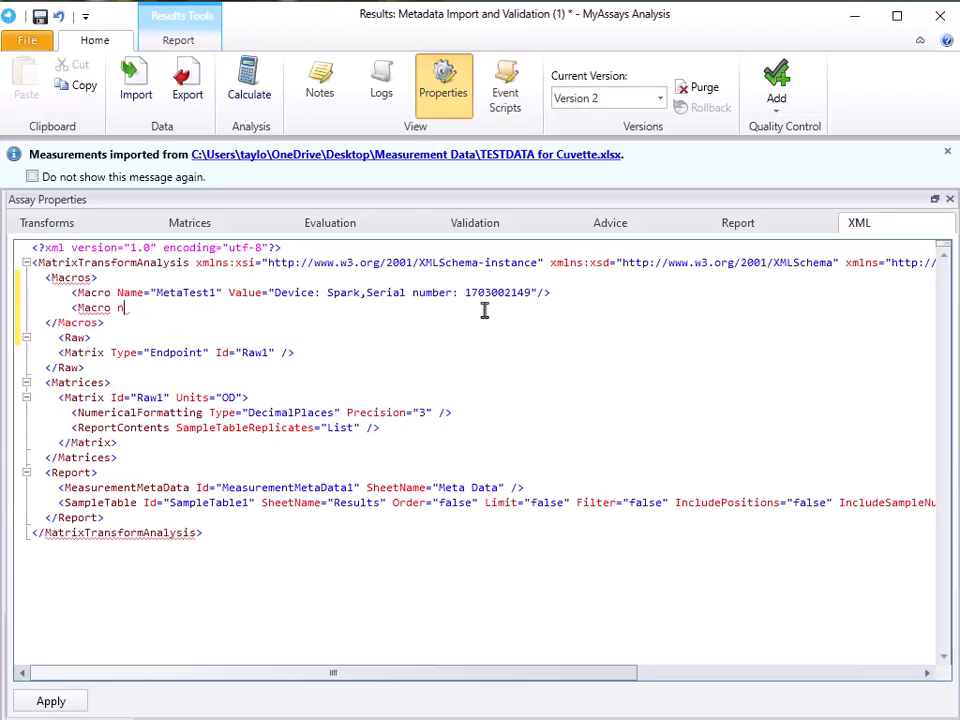
pyautogui.press('Tab')
pyautogui.write('MetaTest2')
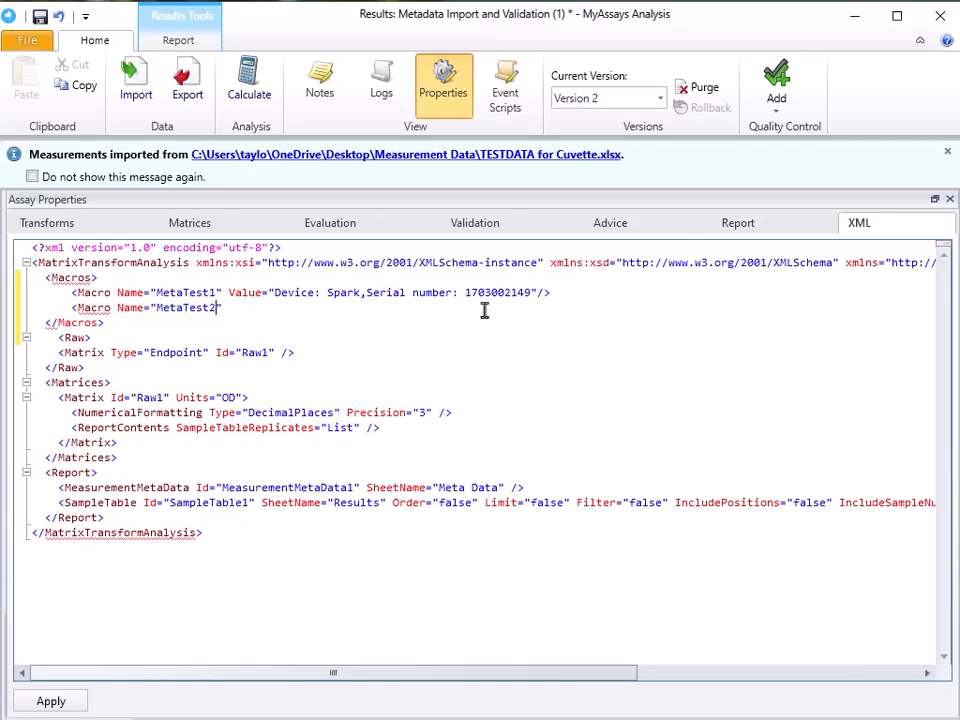
pyautogui.write('v')
pyautogui.press('Tab')
# Copy the label "User" from the Meta Data results into the Value of the MetaTest2 macro, followed by a comma
pyautogui.click(452, 100)
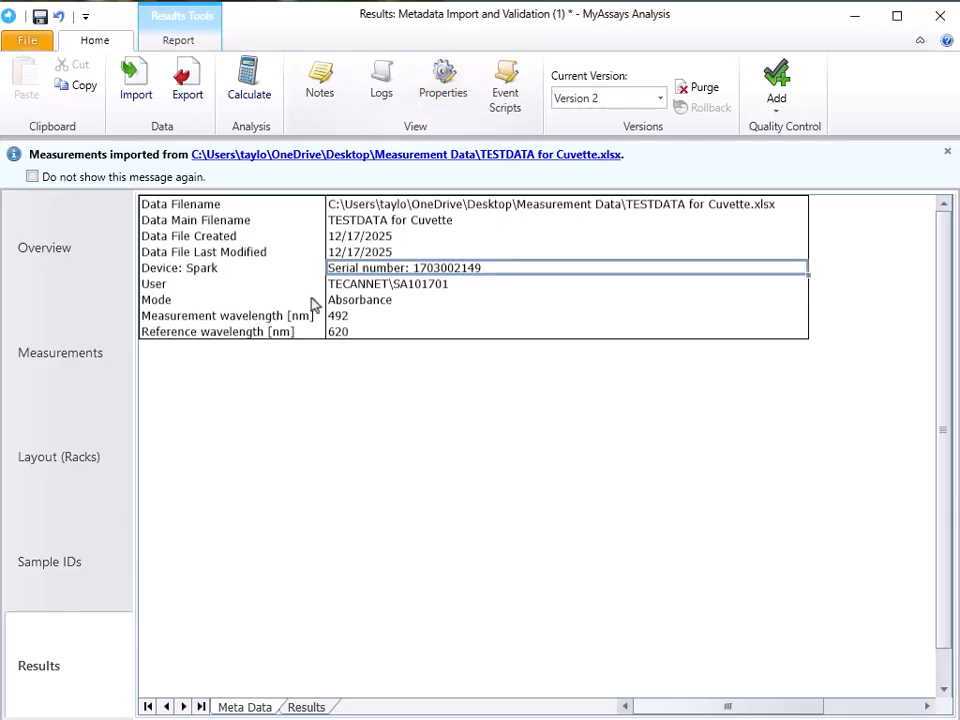
pyautogui.click(260, 285)
pyautogui.rightClick(260, 287)
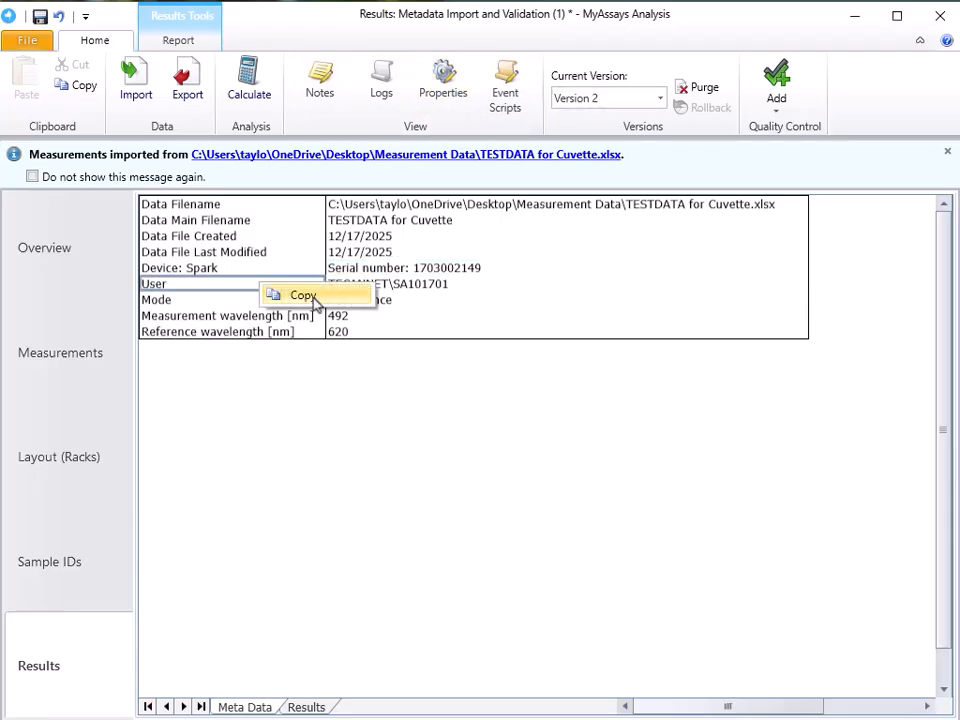
pyautogui.click(303, 295)
pyautogui.click(443, 88)
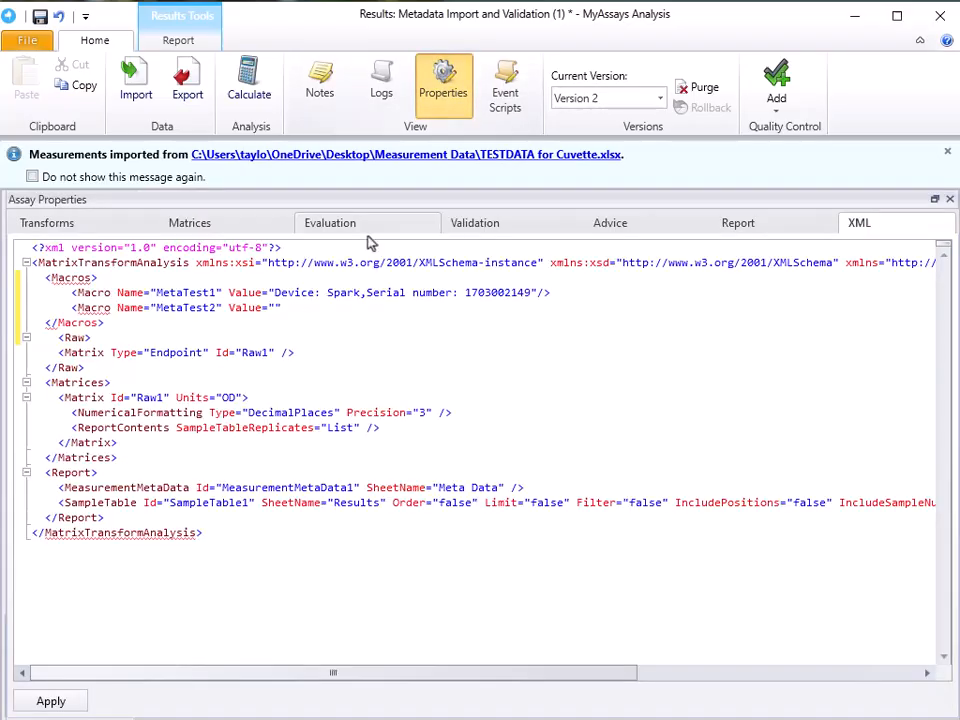
pyautogui.click(275, 307)
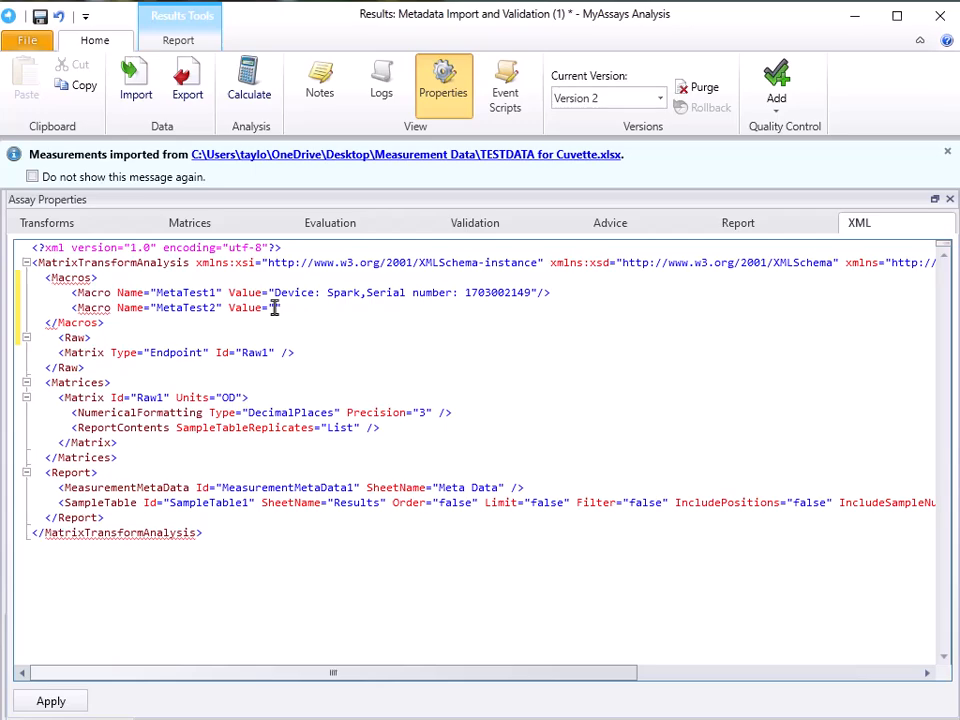
pyautogui.hotkey('ctrl', 'v')
pyautogui.write(',')
# Append the user account entry from the metadata results to MetaTest2's Value and close the macro tag with "/>"
pyautogui.click(433, 98)
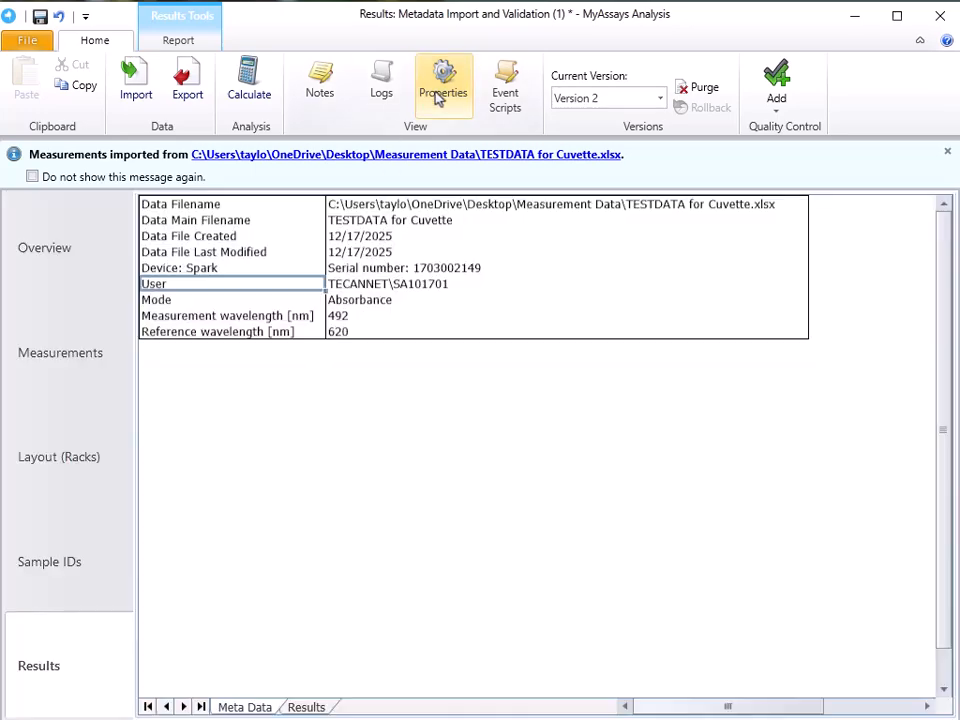
pyautogui.click(388, 286)
pyautogui.rightClick(386, 290)
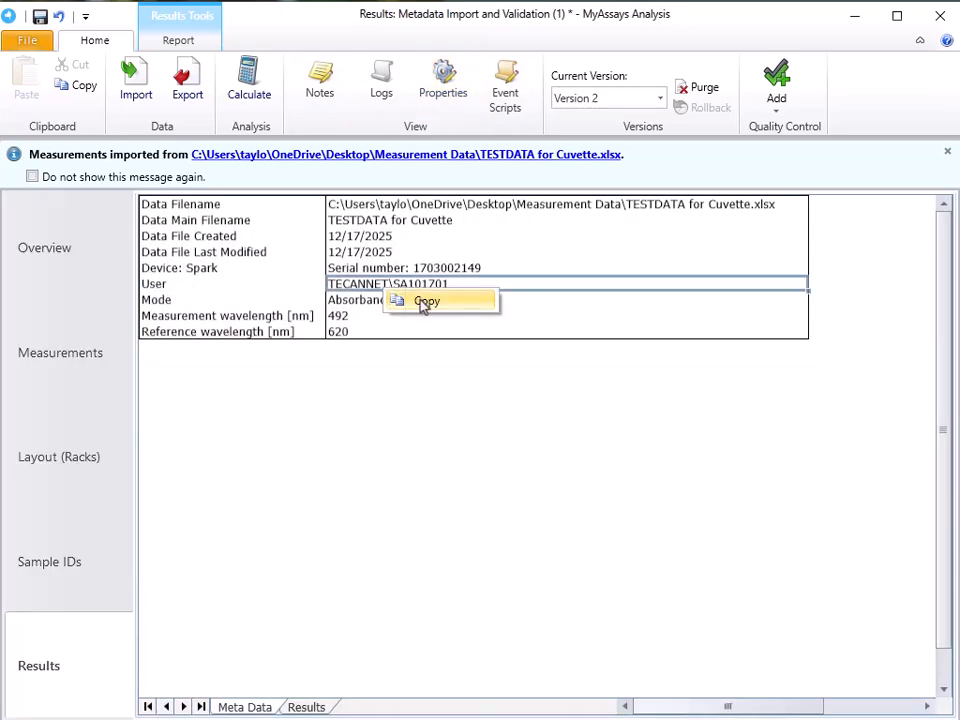
pyautogui.click(398, 300)
pyautogui.click(447, 100)
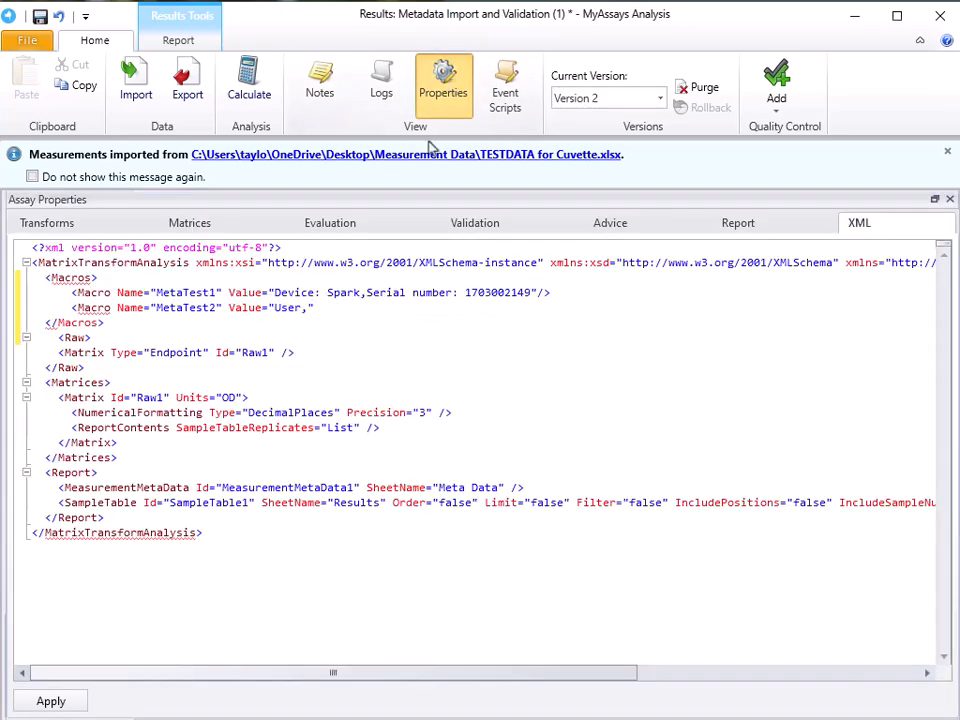
pyautogui.click(307, 308)
pyautogui.hotkey('ctrl', 'v')
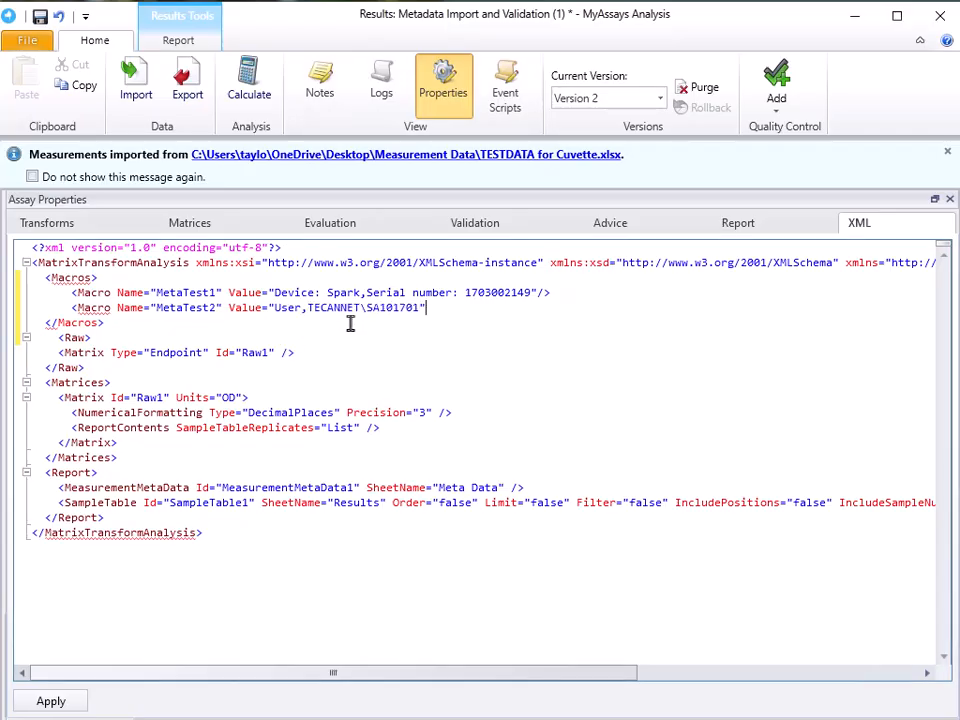
pyautogui.press('Return')
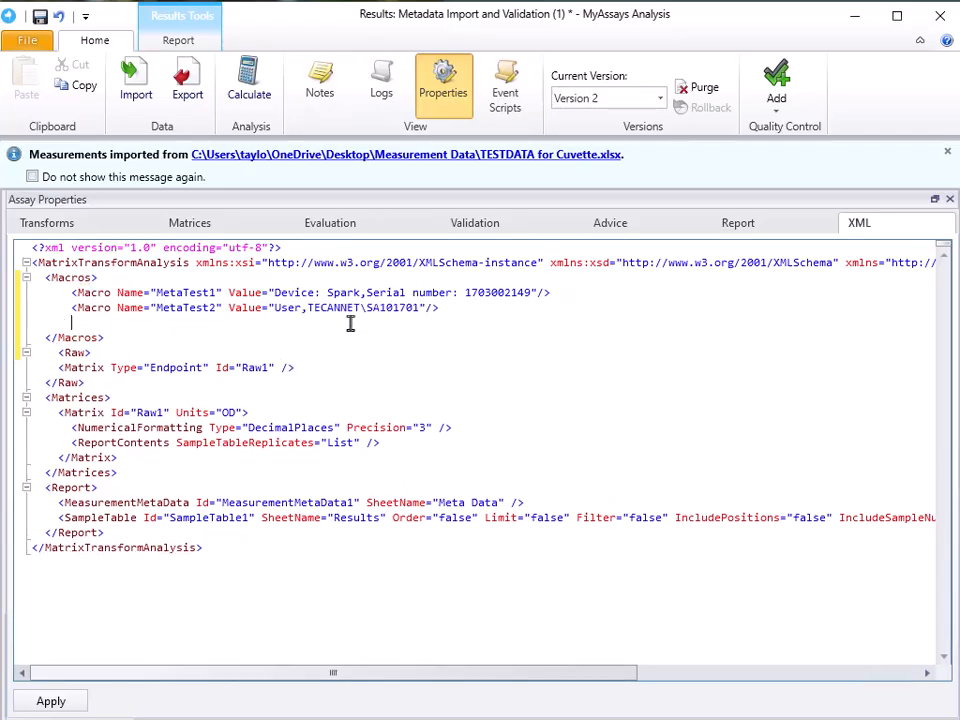
# Add a third Macro entry with the Name "MetaTest3" and the Value "Mode,Absorbance", matching the metadata results
pyautogui.write('<Macro Name="MetaTest3" Value="')
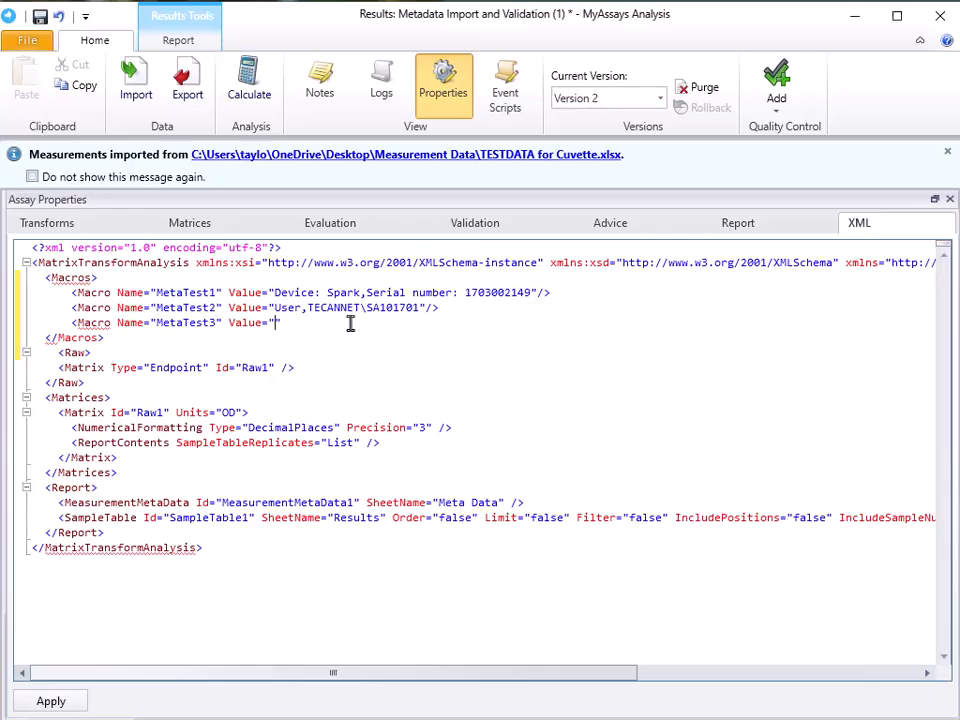
pyautogui.click(433, 118)
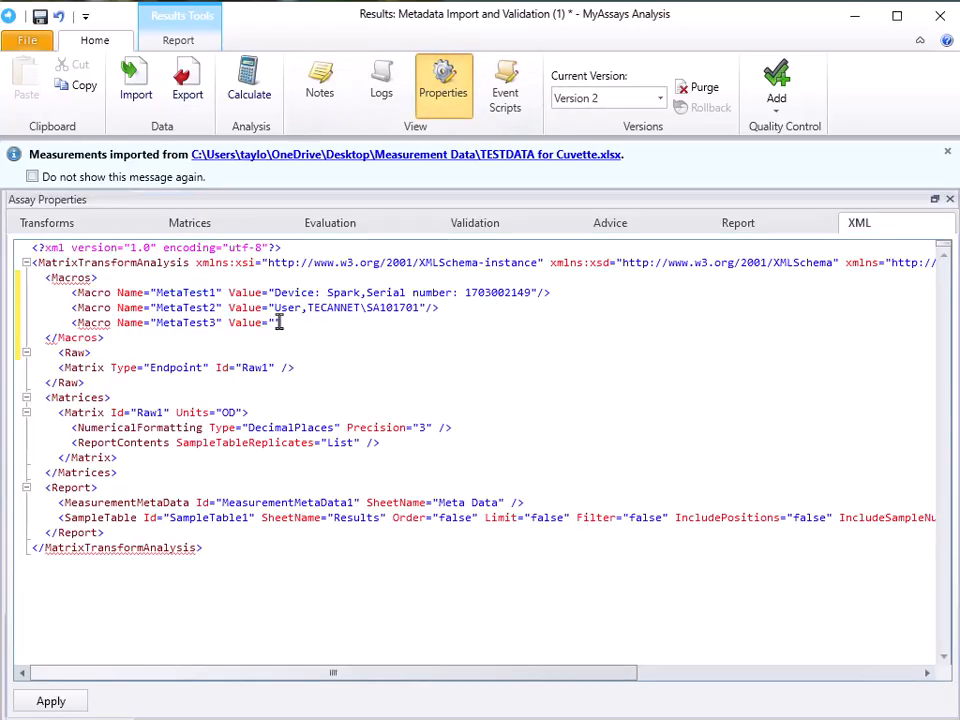
pyautogui.write('Mode')
pyautogui.write(',"')
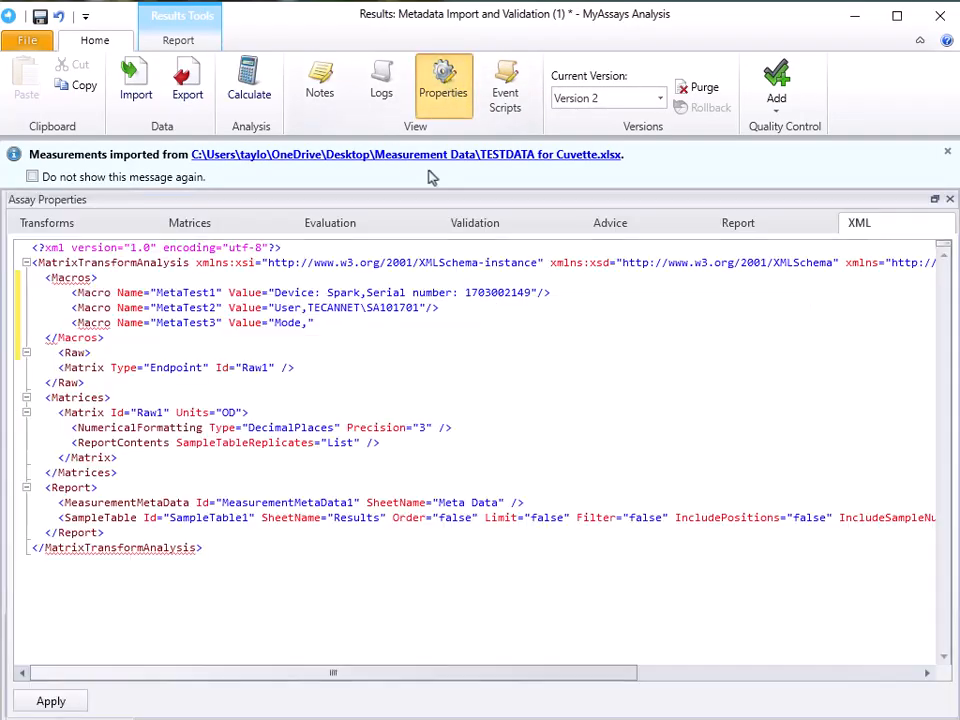
pyautogui.write('Absorbance"/>')
pyautogui.press('Return')
# Start a fourth Macro entry named "MetaTest4" and copy the label "Measurement wavelength [nm]" from the metadata results into its Value
pyautogui.write('<Macro Name="')
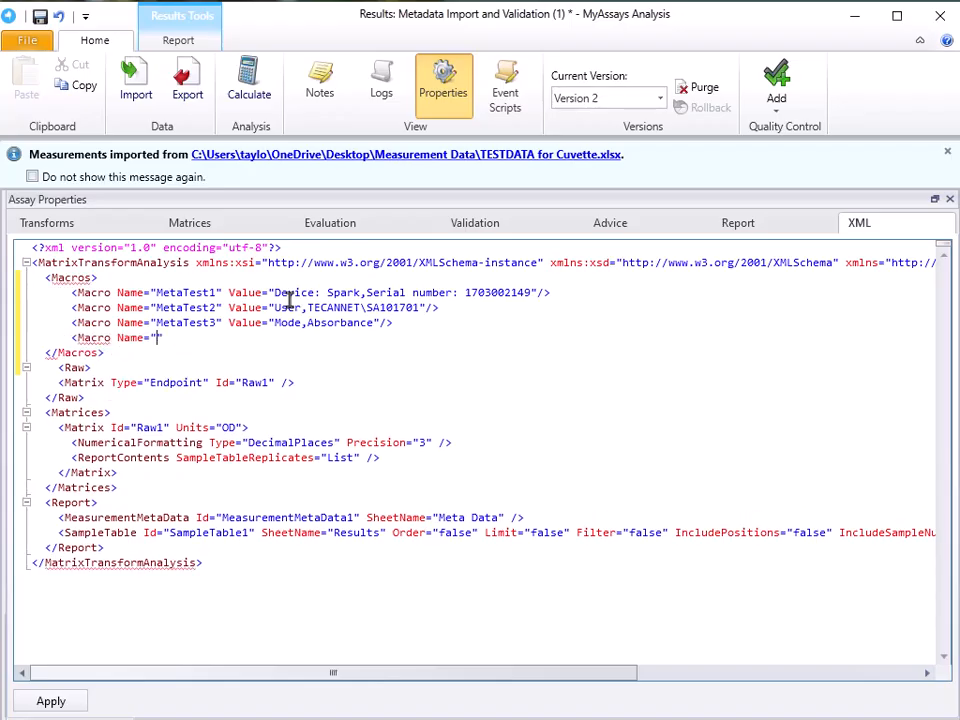
pyautogui.write('MetaTest4" Value="')
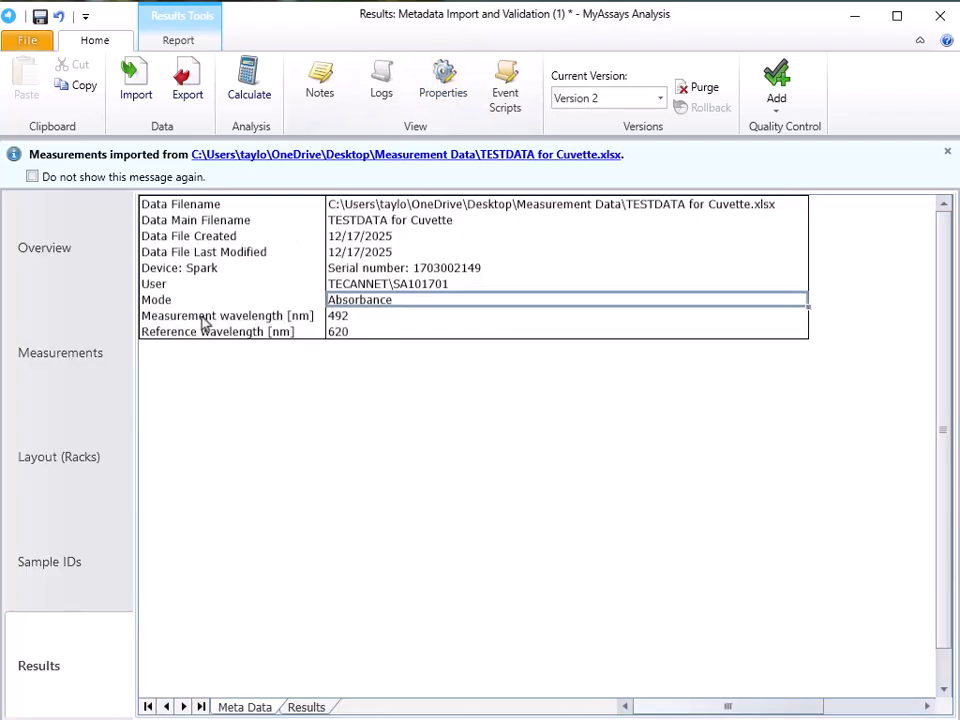
pyautogui.click(203, 322)
pyautogui.hotkey('ctrl', 'c')
pyautogui.click(445, 92)
pyautogui.hotkey('ctrl', 'v')
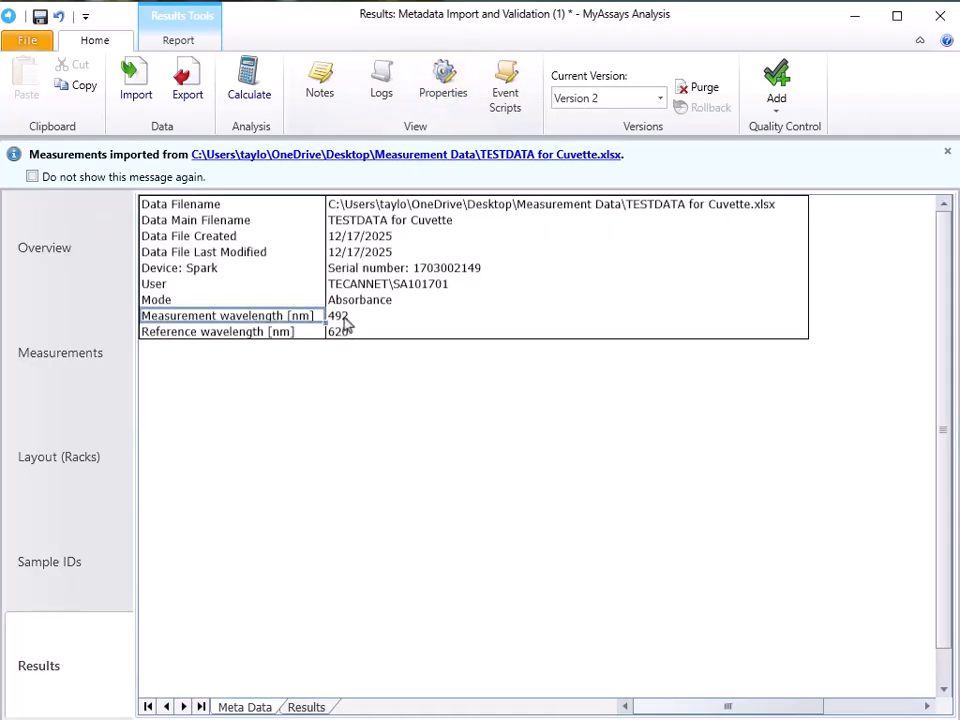
# Append the measurement wavelength 492 from the metadata results to MetaTest4's Value after a comma, and close the macro tag with "/>"
pyautogui.click(340, 316)
pyautogui.hotkey('ctrl', 'c')
pyautogui.click(443, 92)
pyautogui.write(',')
pyautogui.hotkey('ctrl', 'v')
pyautogui.write('"/>')
pyautogui.press('Return')
# Start a fifth Macro entry named "MetaTest5" and copy the label "Reference wavelength [nm]" from the metadata results into its Value, followed by a comma
pyautogui.write('<m')
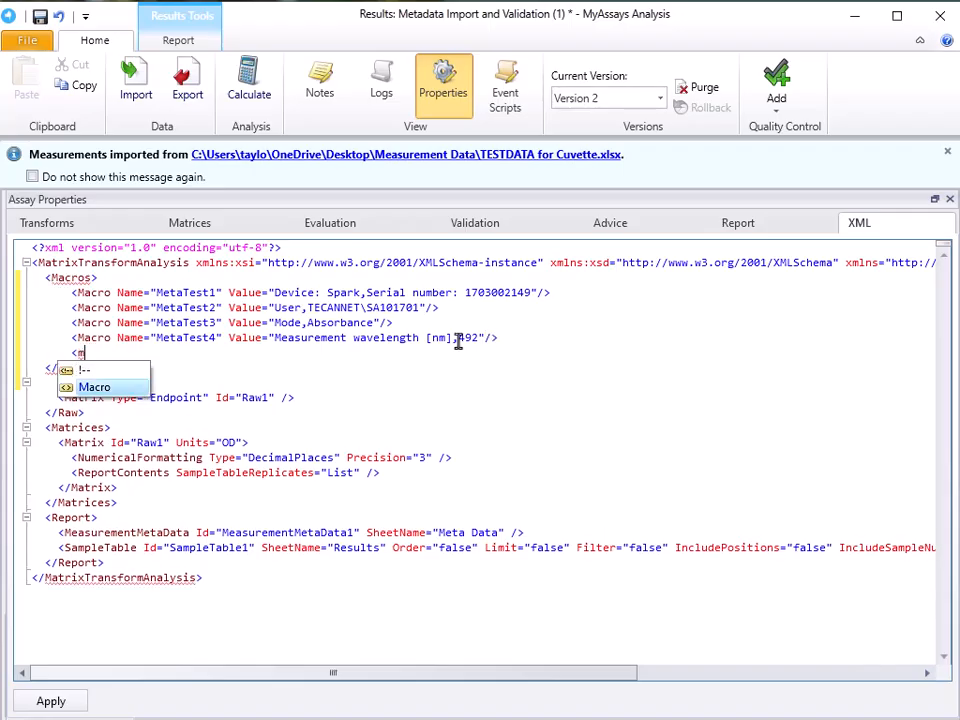
pyautogui.press('Return')
pyautogui.write('Name="MetaTest5" Value="')
pyautogui.click(443, 92)
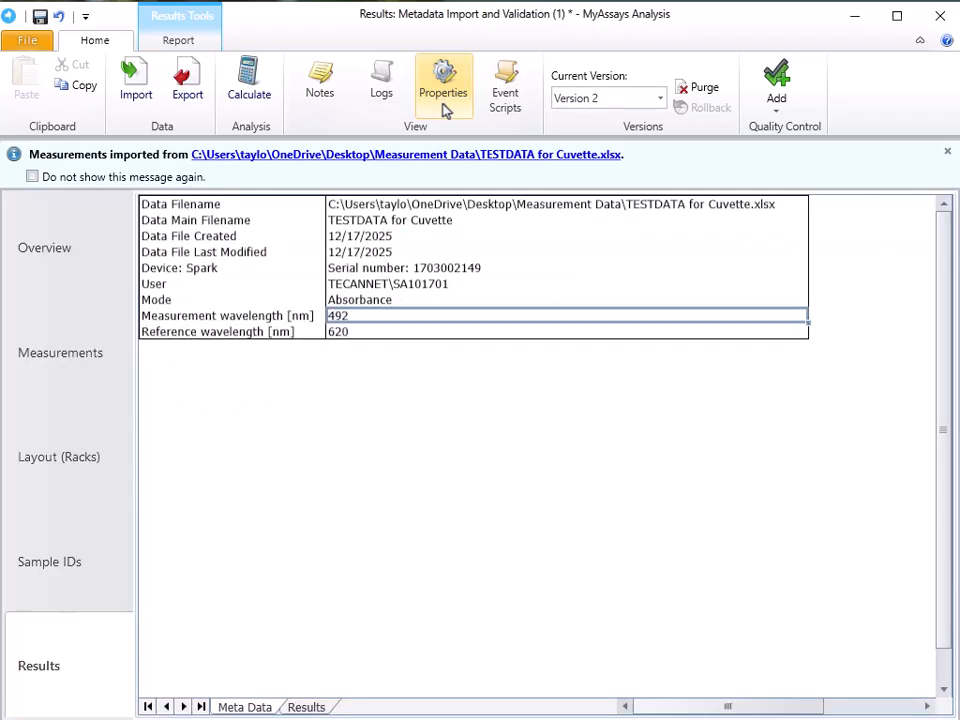
pyautogui.rightClick(277, 332)
pyautogui.click(311, 352)
pyautogui.click(443, 92)
pyautogui.hotkey('ctrl', 'v')
pyautogui.write(',')
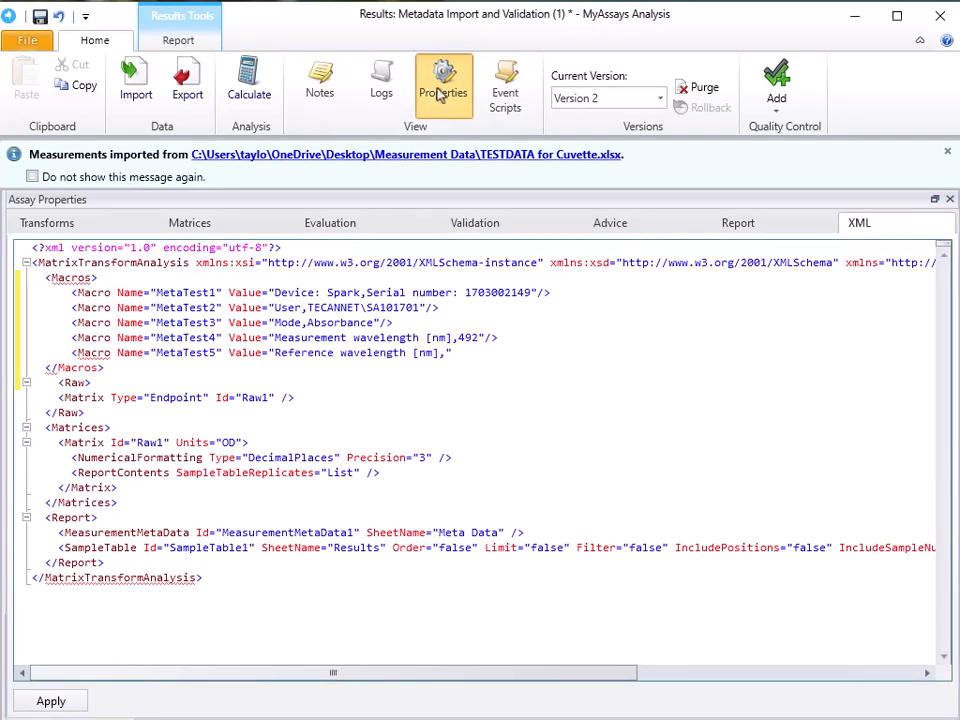
# Append the reference wavelength 620 from the metadata results to MetaTest5's Value, close the macro tag with "/>", and apply the XML changes
pyautogui.click(443, 92)
pyautogui.rightClick(362, 332)
pyautogui.click(385, 346)
pyautogui.click(443, 92)
pyautogui.hotkey('ctrl', 'v')
pyautogui.write('"/>')
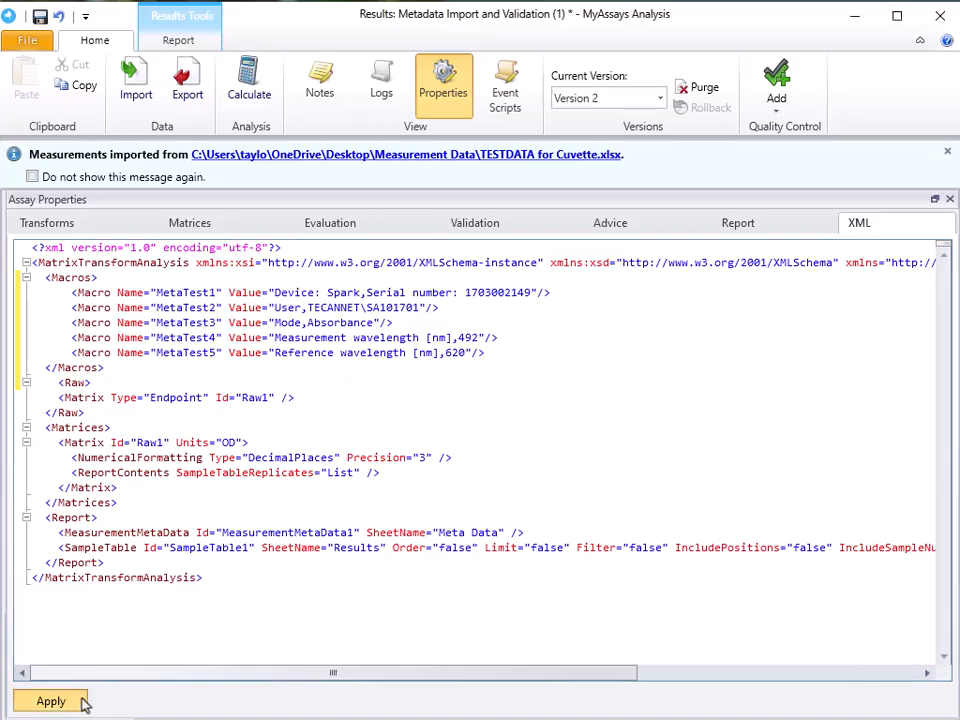
pyautogui.click(50, 701)
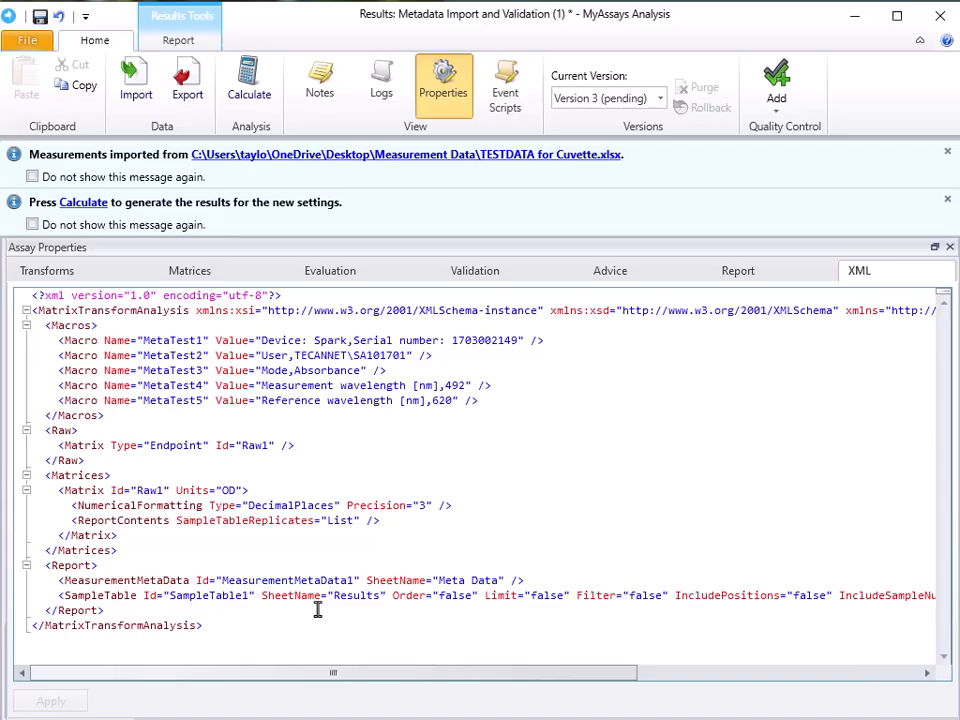
# Open the event script editor and review the Enable Event Scripts Editor setting in the developer options
pyautogui.click(444, 100)
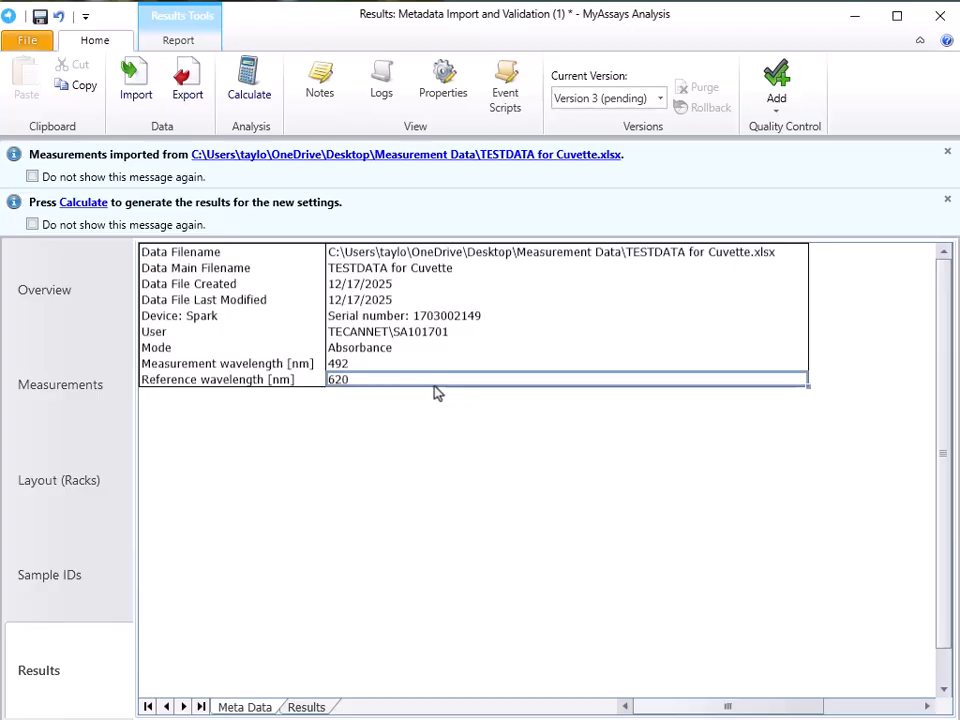
pyautogui.click(504, 102)
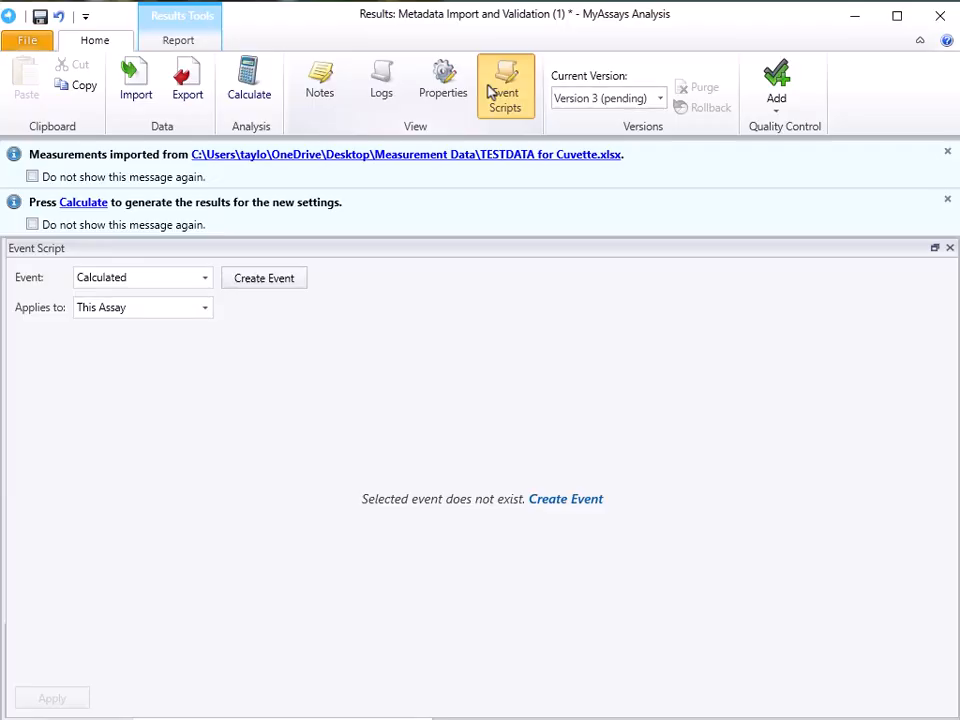
pyautogui.click(32, 40)
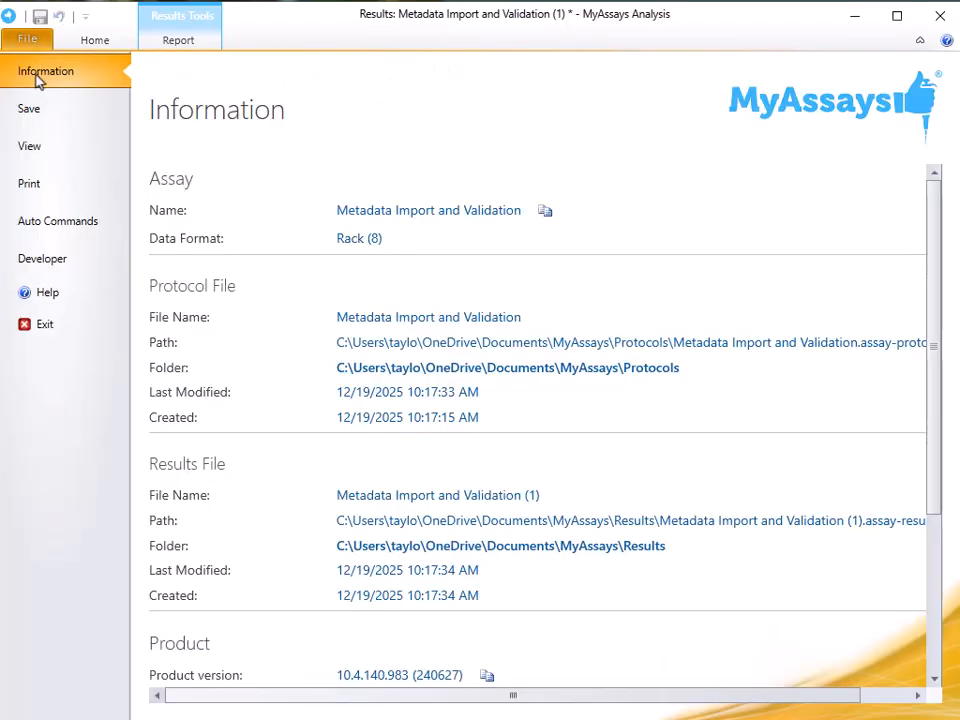
pyautogui.click(39, 252)
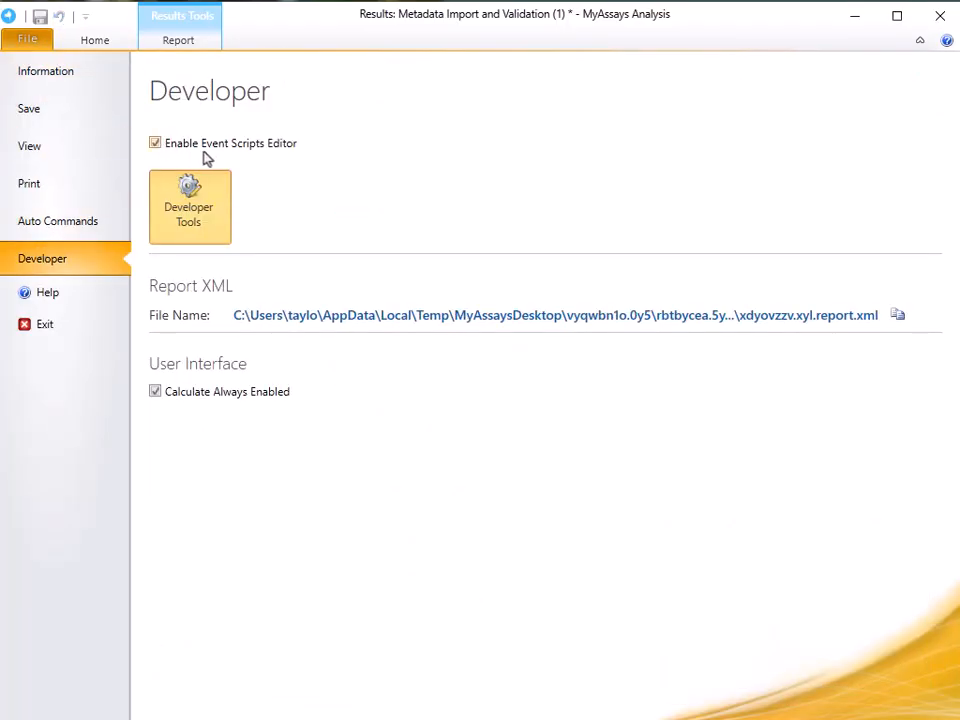
pyautogui.click(100, 42)
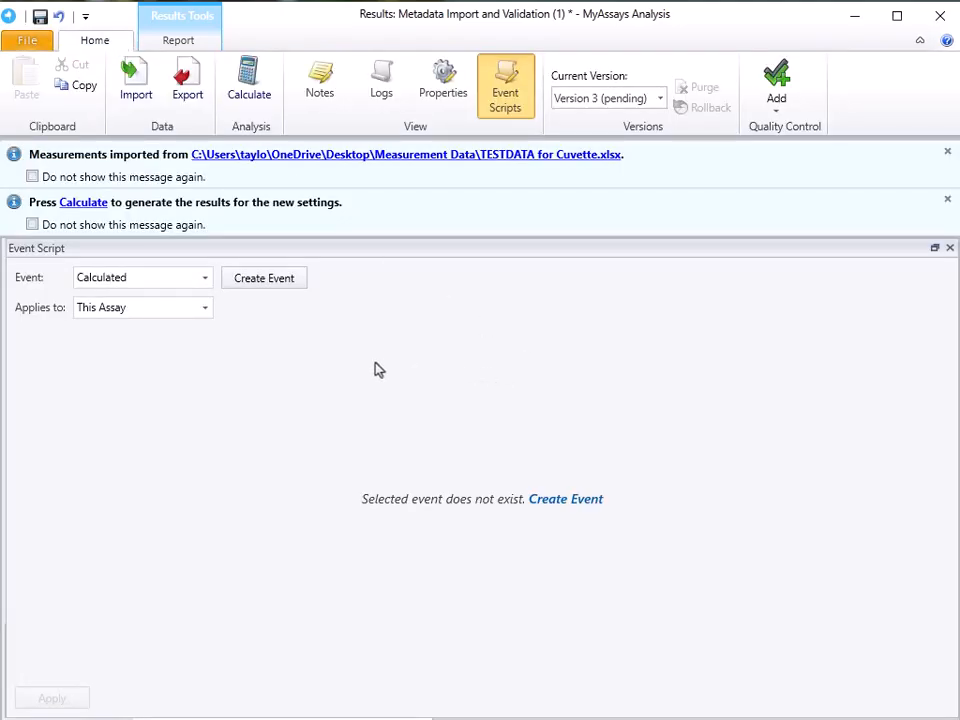
# Create a ReportPreRender event script that applies to This Assay
pyautogui.click(165, 285)
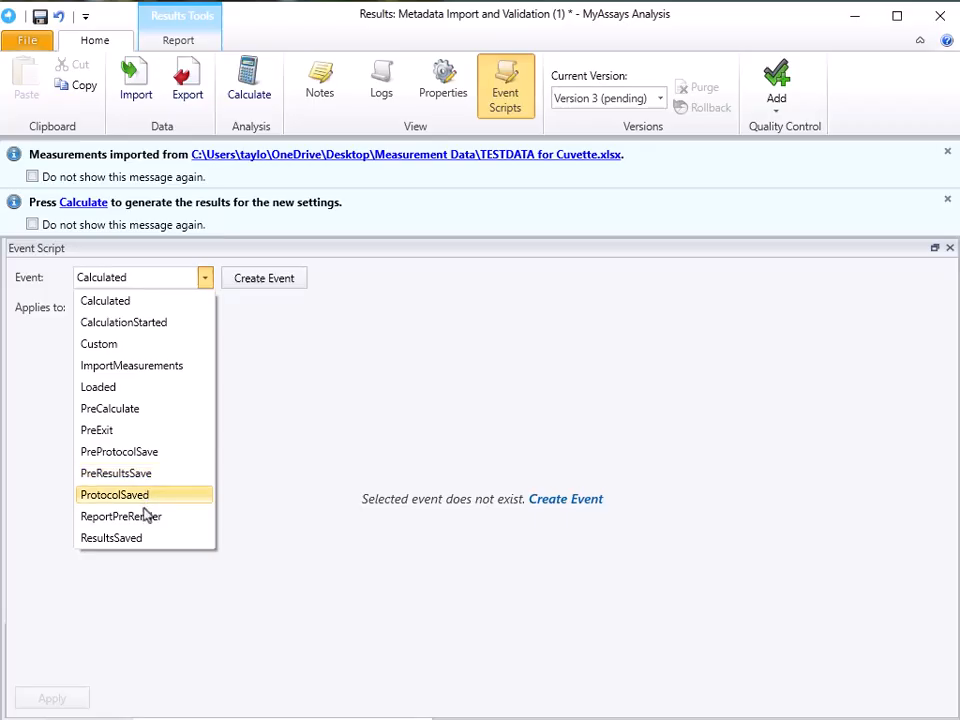
pyautogui.click(146, 518)
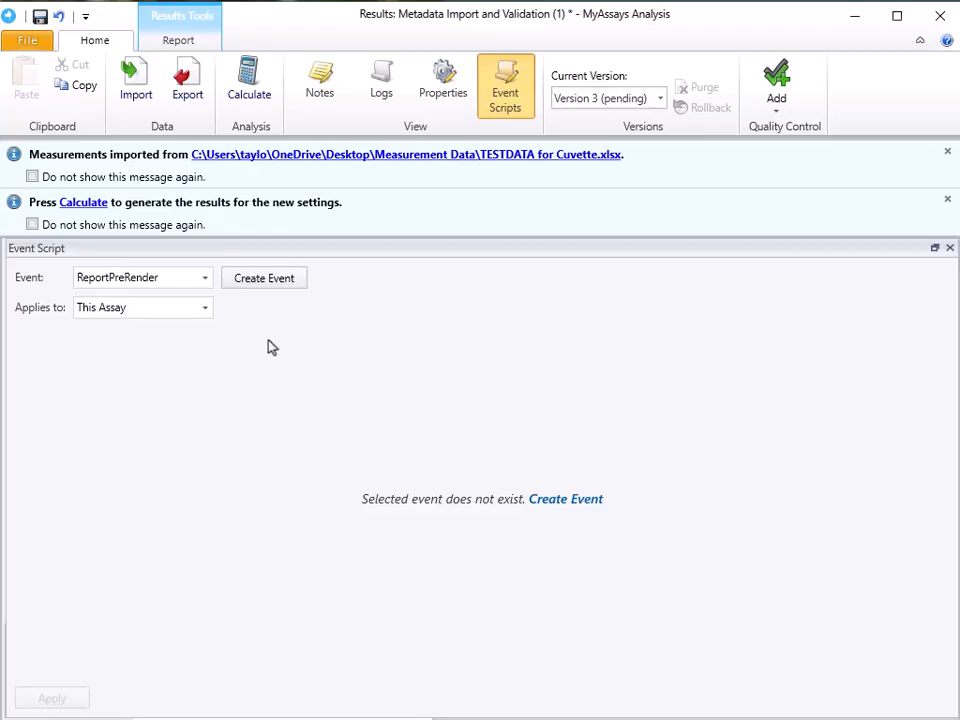
pyautogui.click(267, 281)
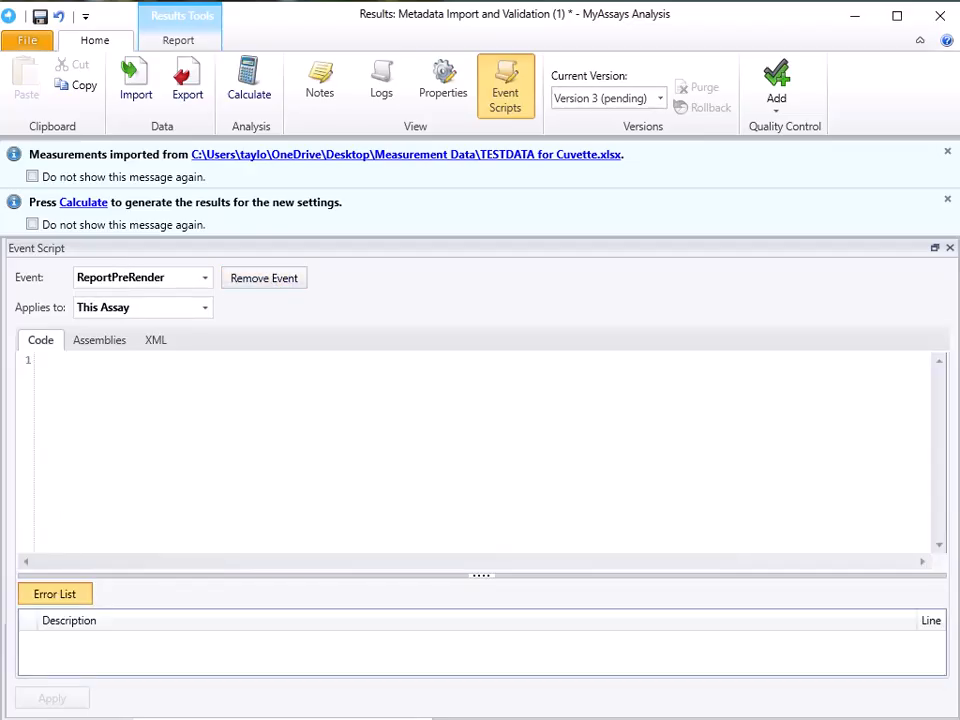
# Switch to Notepad and copy the entire contents of "ReportPreRender - Meta Validation.xml"
pyautogui.hotkey('alt', 'Tab')
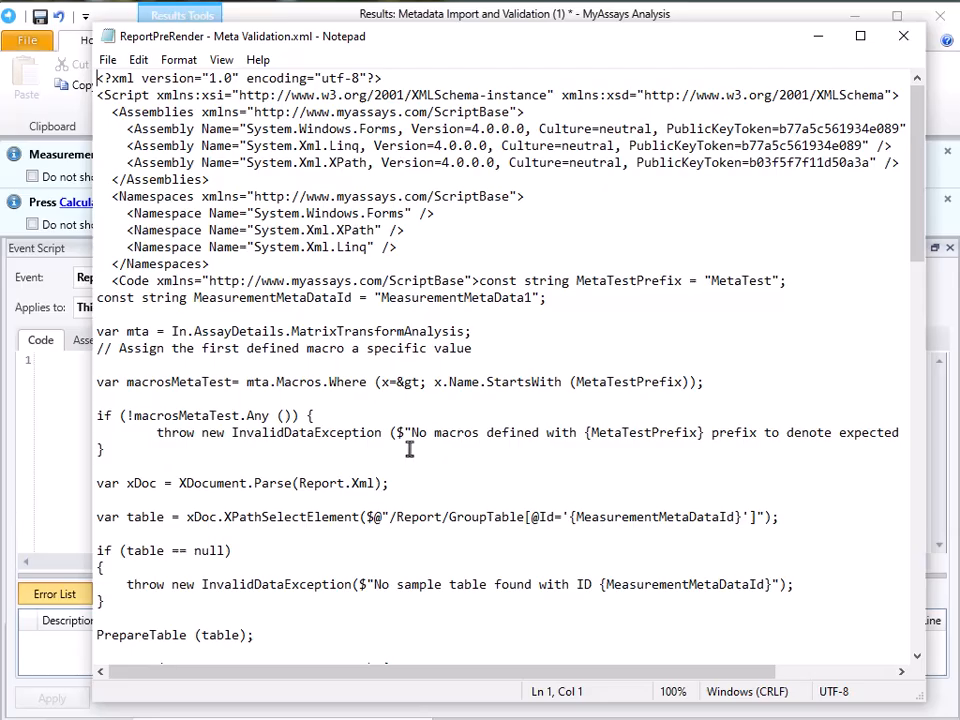
pyautogui.click(381, 365)
pyautogui.hotkey('ctrl', 'a')
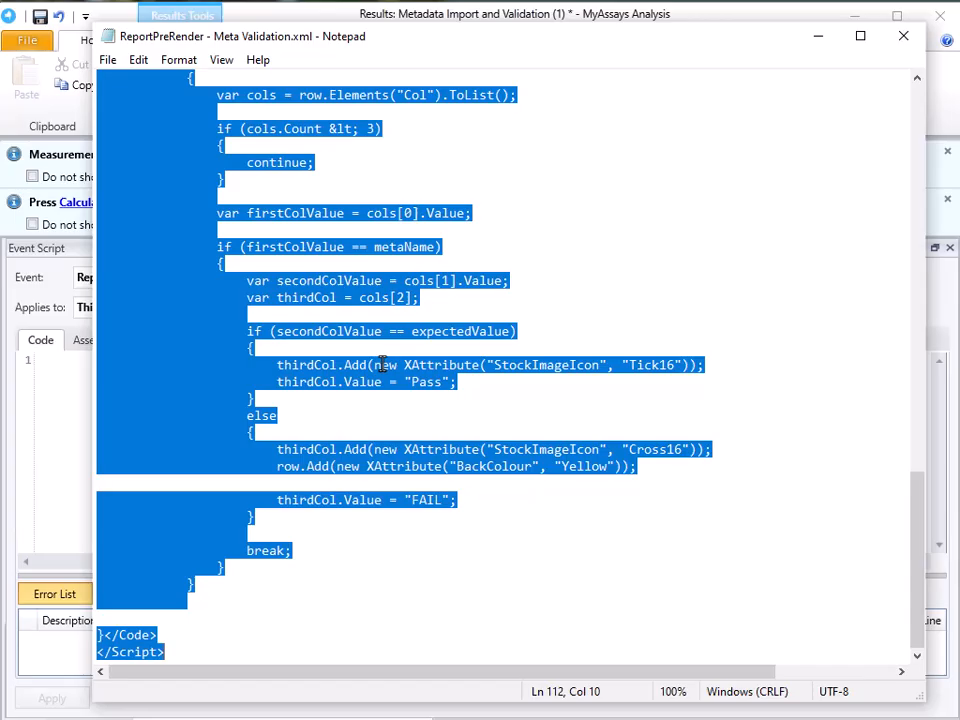
pyautogui.click(378, 20)
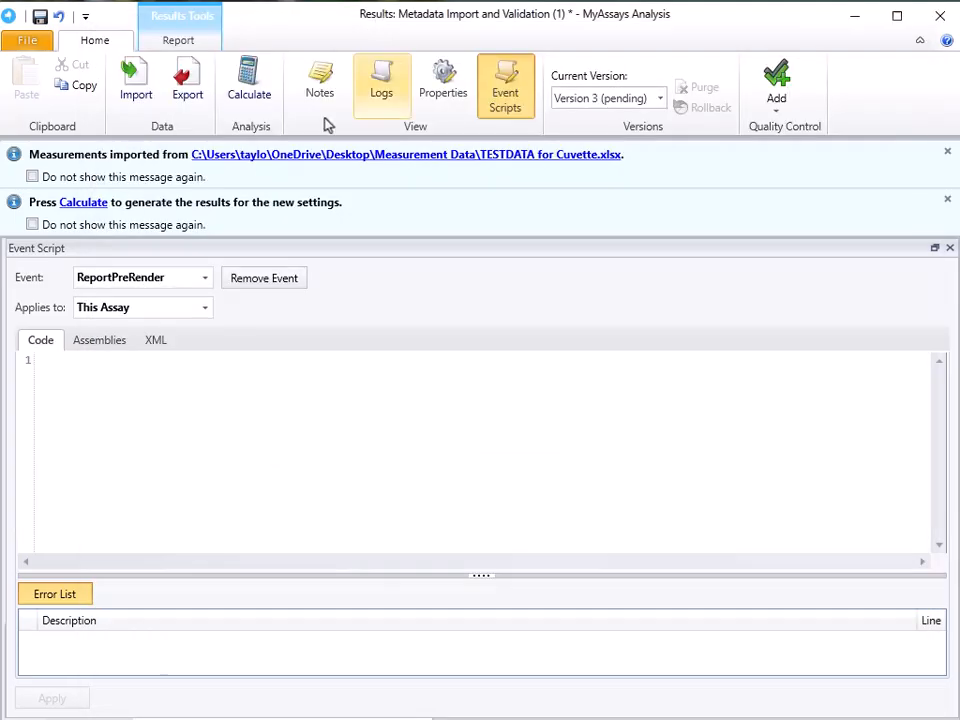
# Replace the whole XML of the ReportPreRender event script with the copied Meta Validation script and apply the changes
pyautogui.click(150, 343)
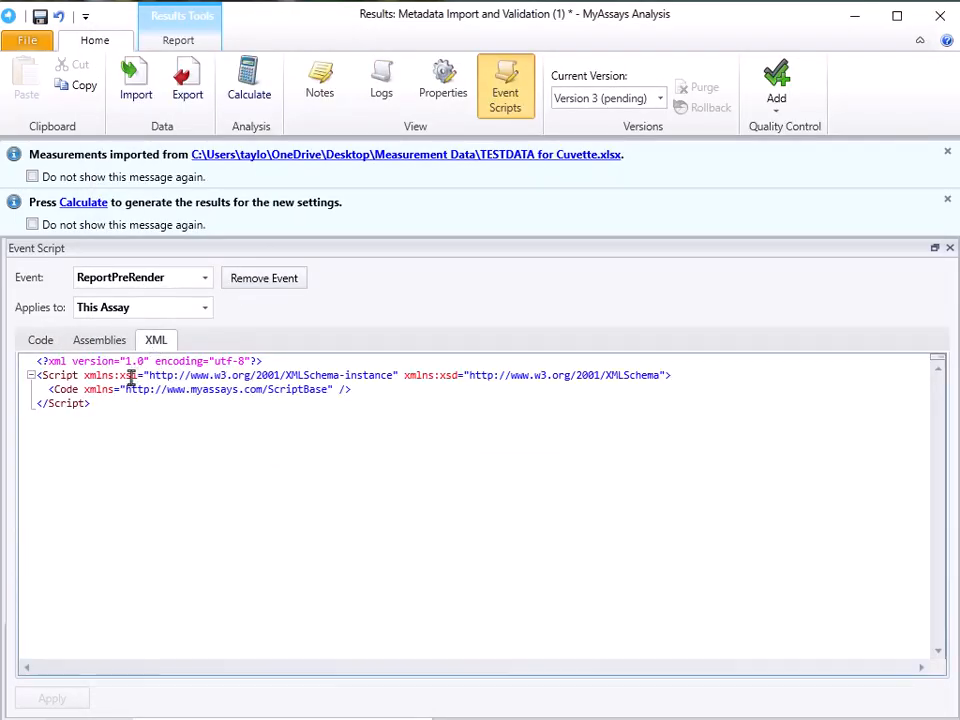
pyautogui.click(109, 415)
pyautogui.hotkey('ctrl', 'a')
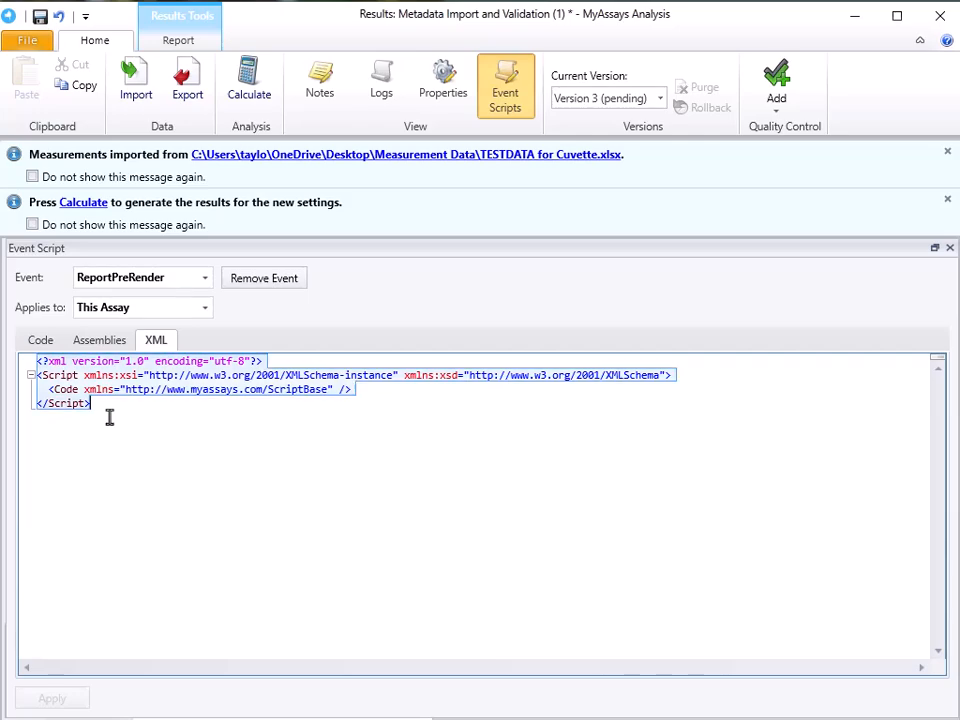
pyautogui.hotkey('ctrl', 'v')
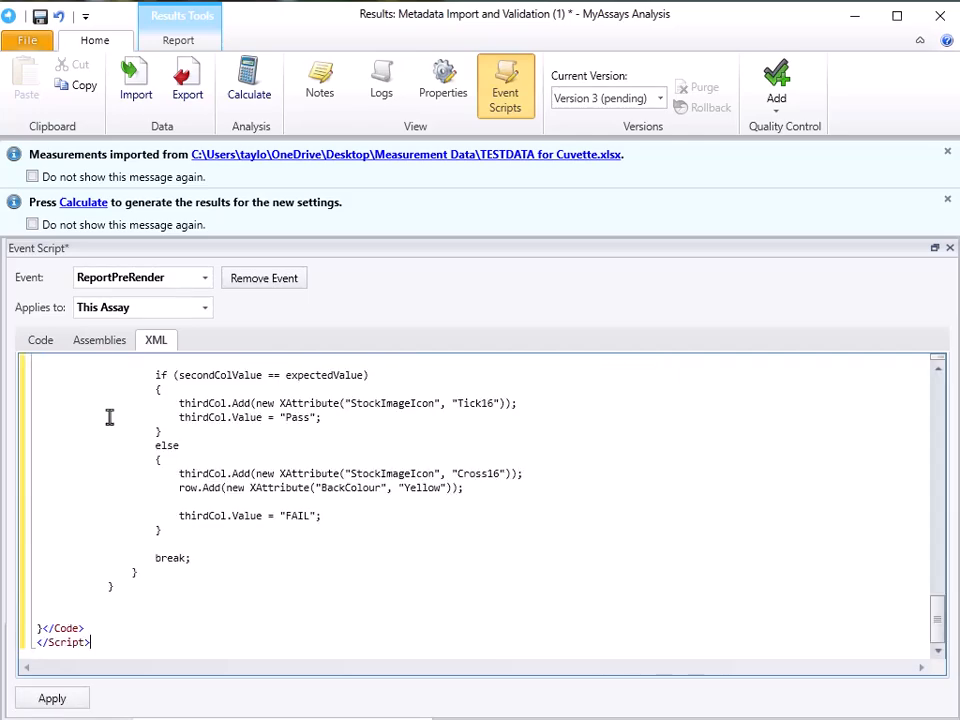
pyautogui.click(75, 700)
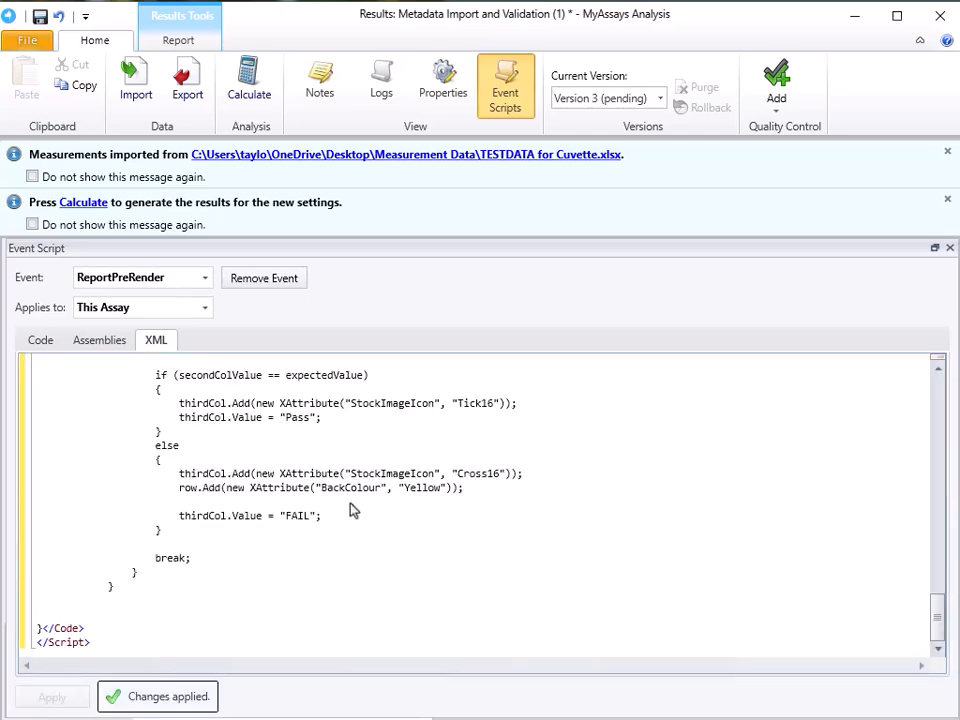
# Close the event script editor and calculate the results, checking the device serial number row in the Meta Data report
pyautogui.click(502, 98)
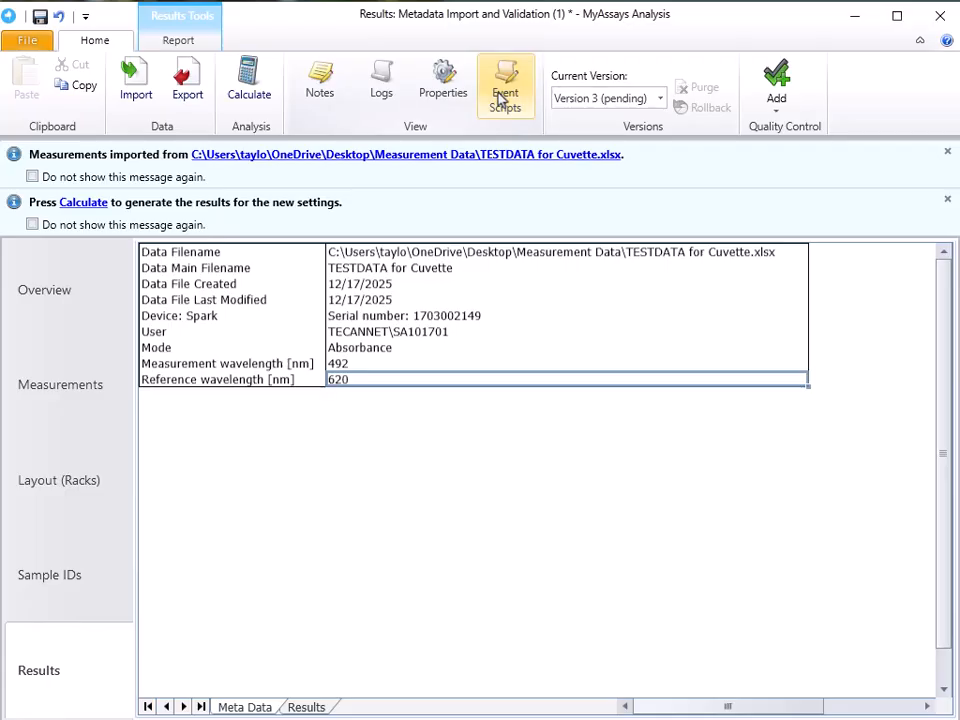
pyautogui.click(82, 203)
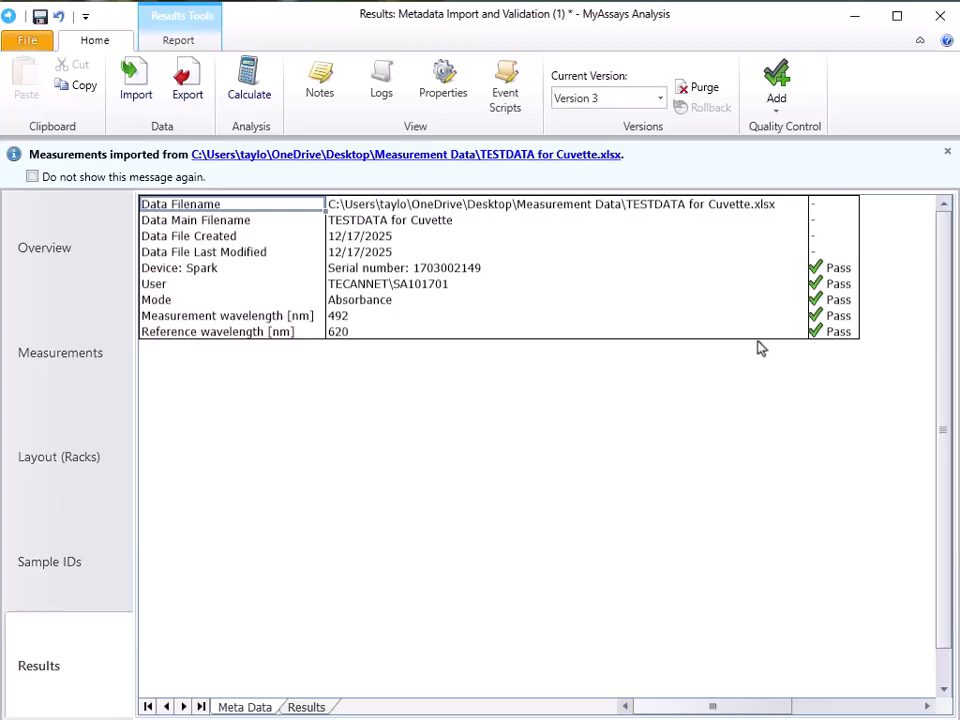
pyautogui.click(308, 270)
pyautogui.click(349, 270)
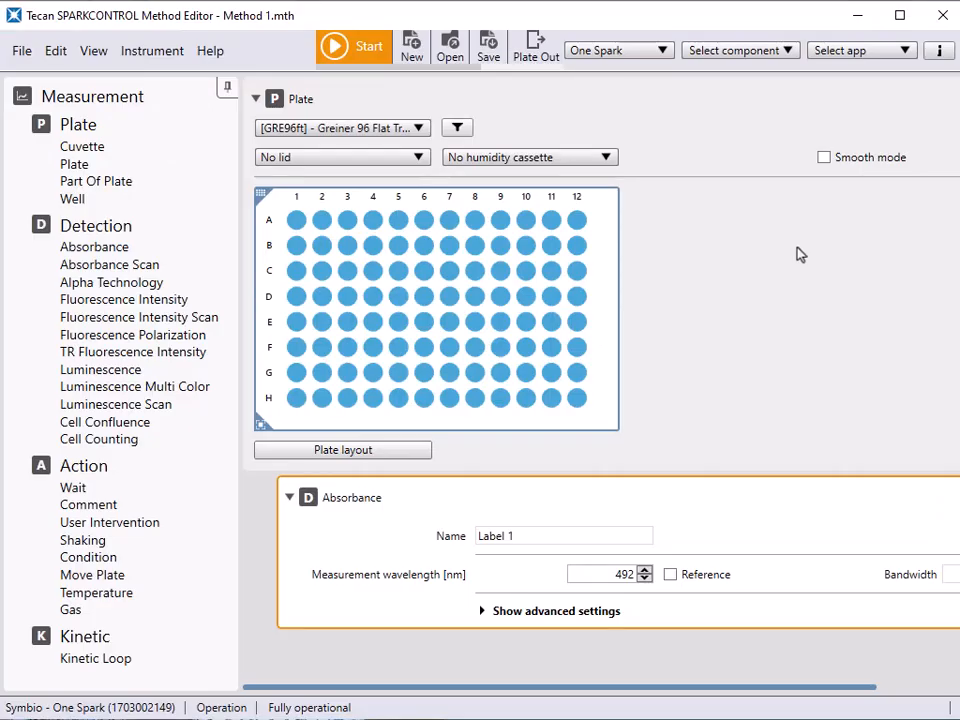
# Switch to Tecan SPARKCONTROL, start the measurement, and examine the device serial number's validation in the MyAssays report for the Instrument2 data file
pyautogui.click(355, 48)
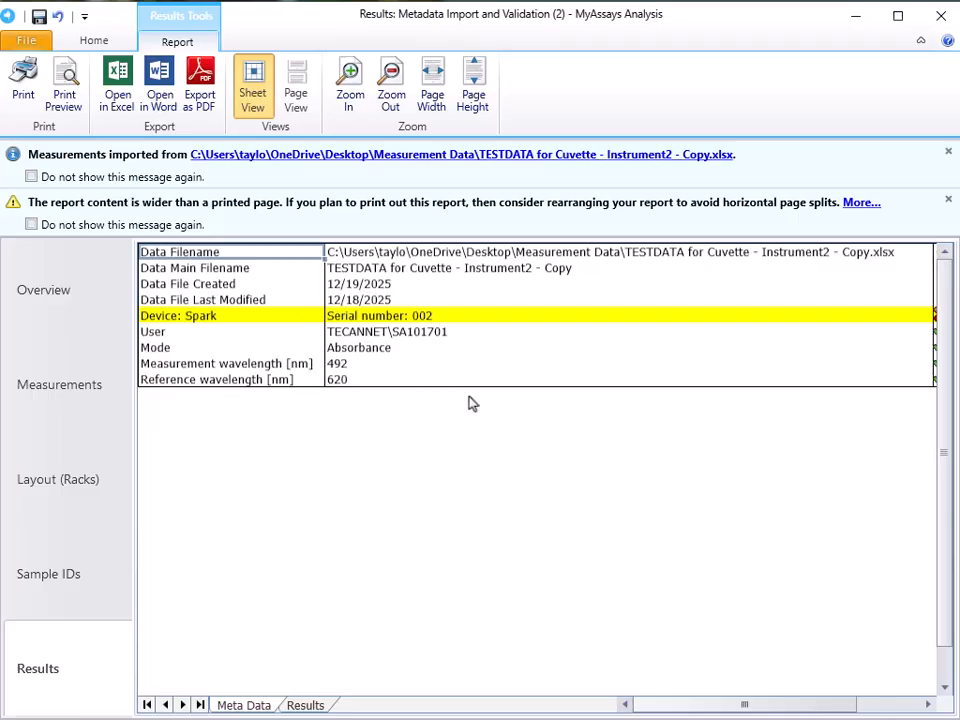
pyautogui.click(928, 705)
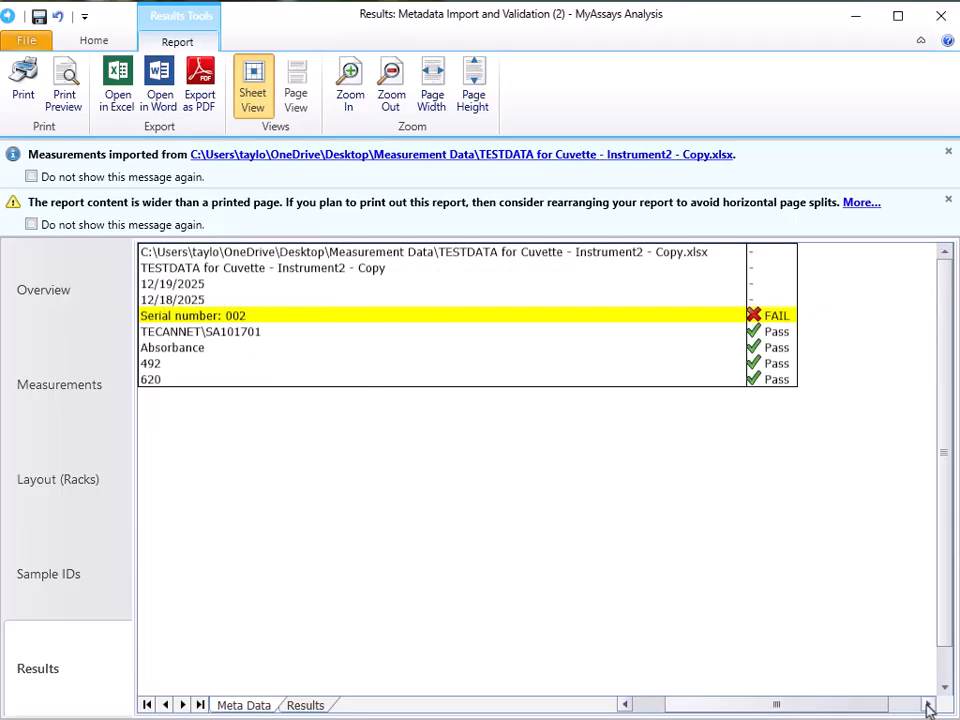
pyautogui.click(295, 318)
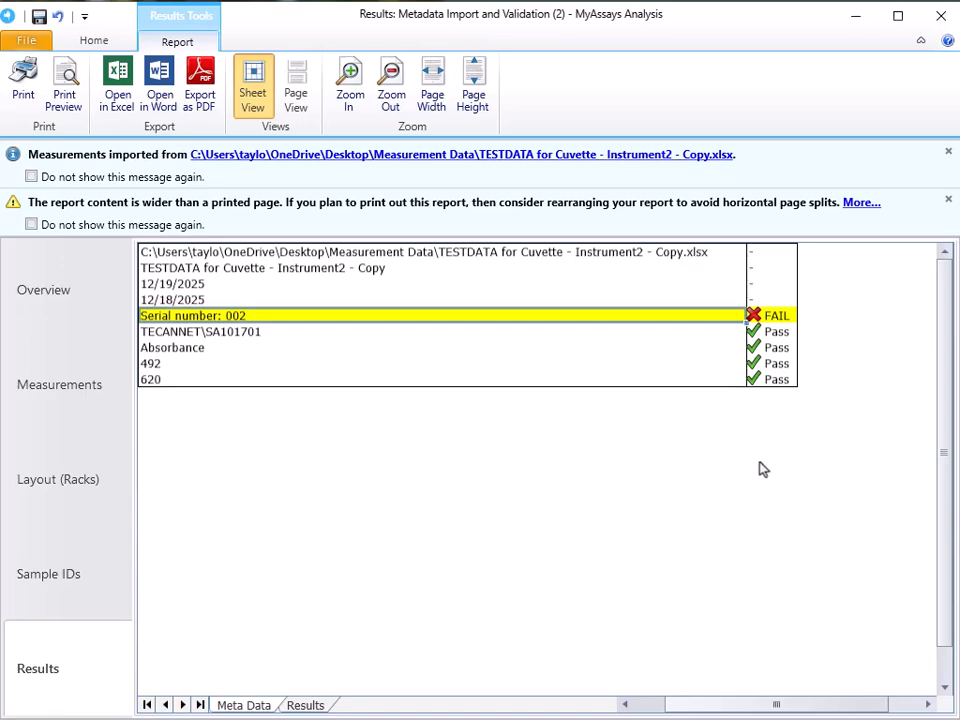